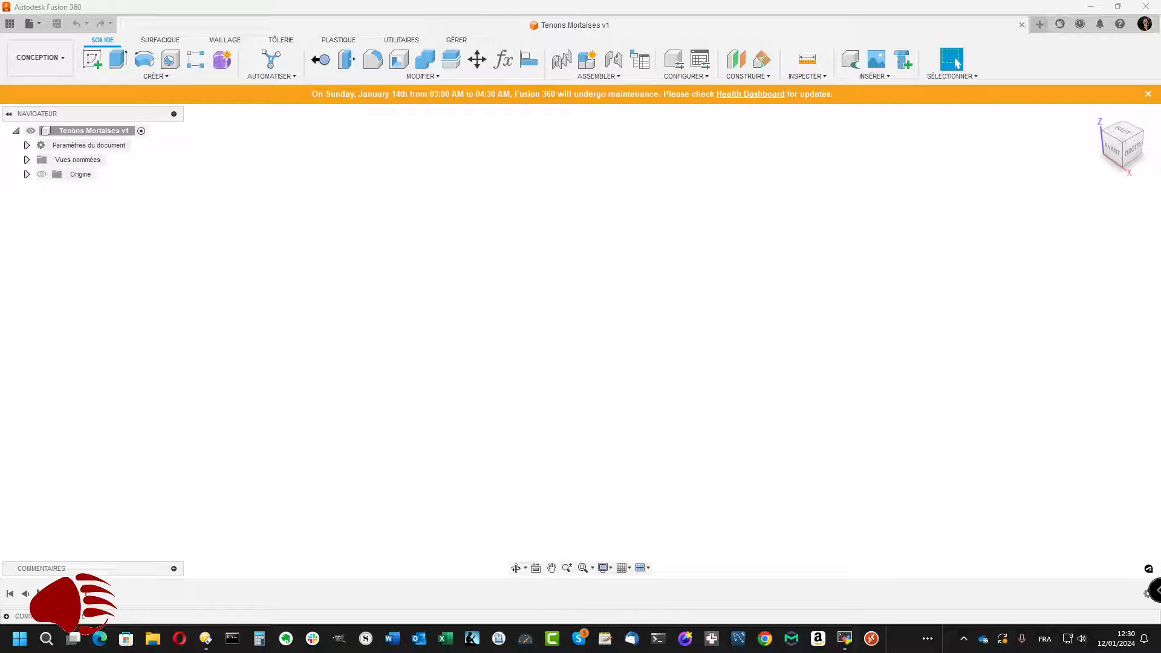
Sketch a two-point rectangle of 200 × 75 mm on the front origin plane, enclosing the origin
left_click(92, 59)
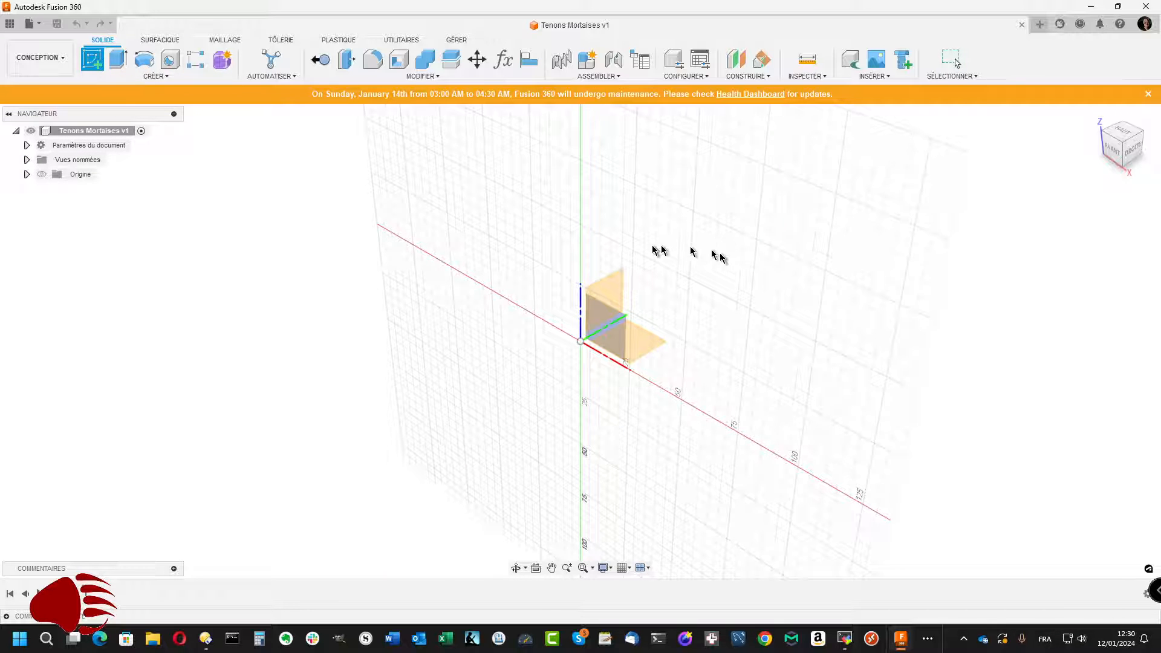
left_click(1112, 148)
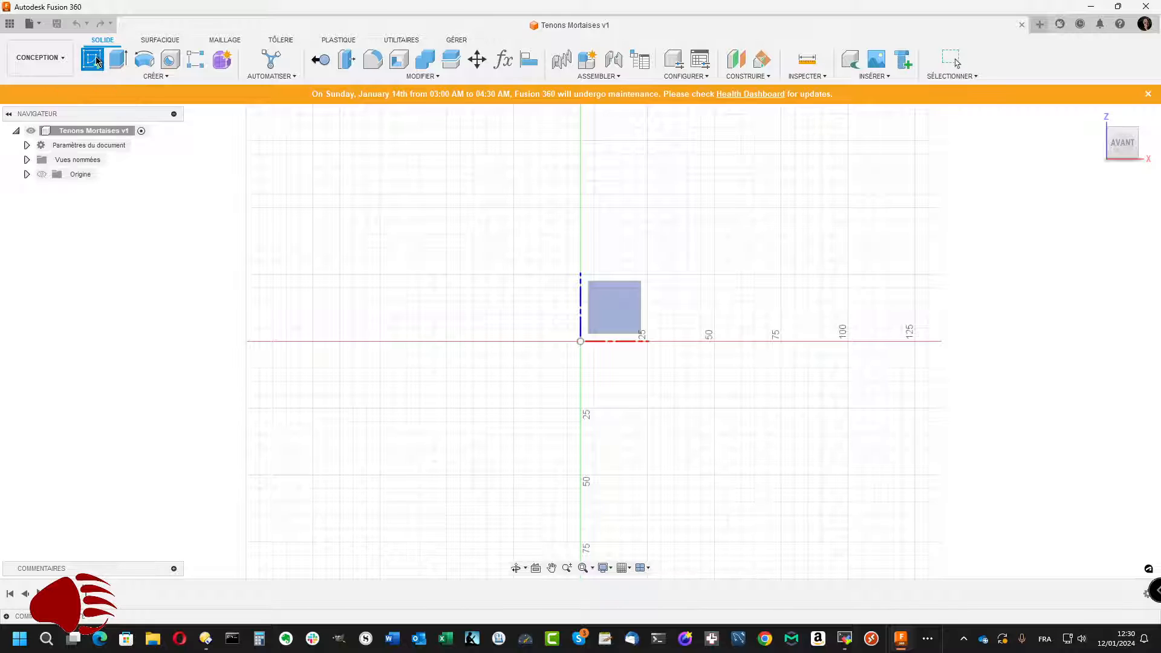
left_click(605, 304)
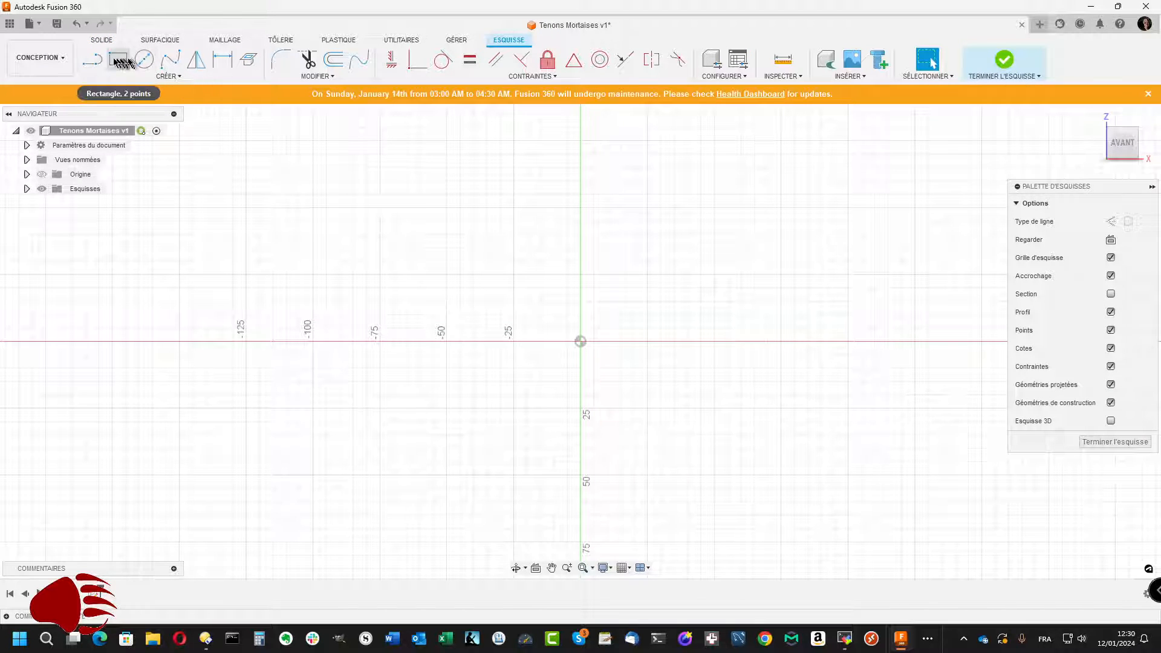
left_click(118, 59)
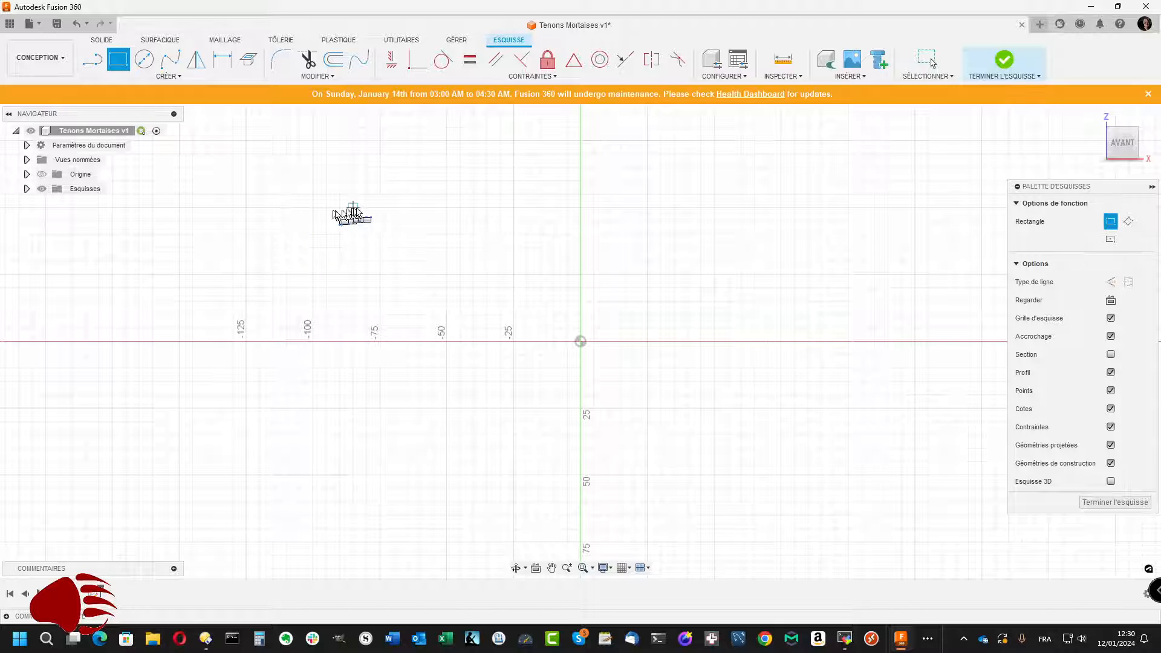
left_click(381, 208)
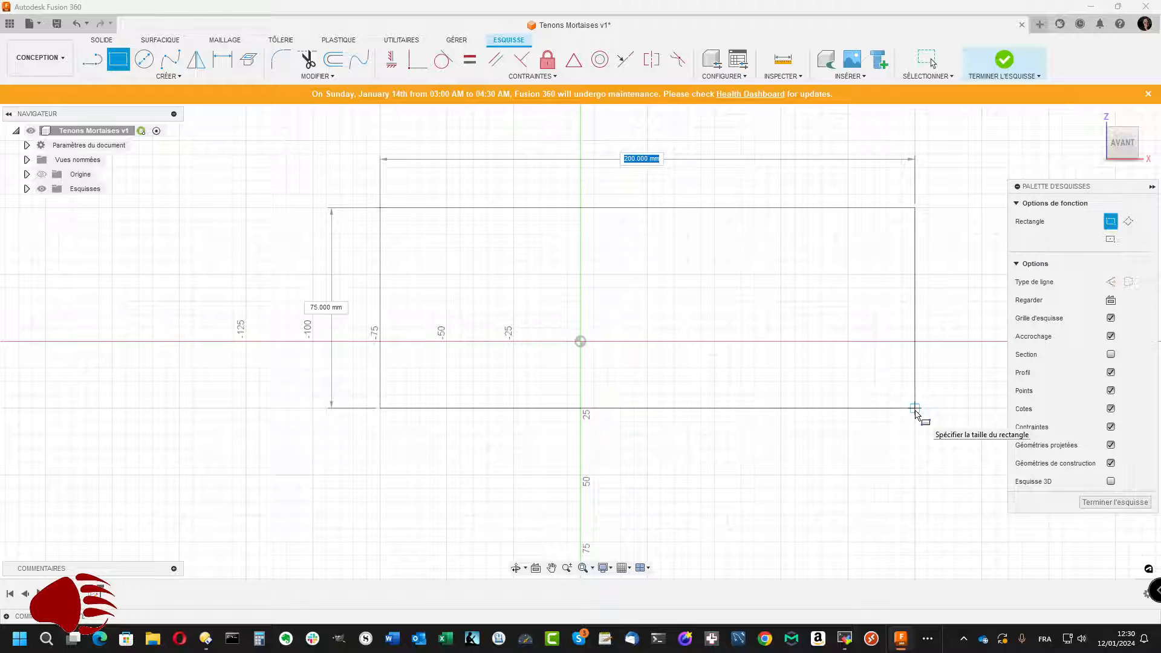
left_click(916, 412)
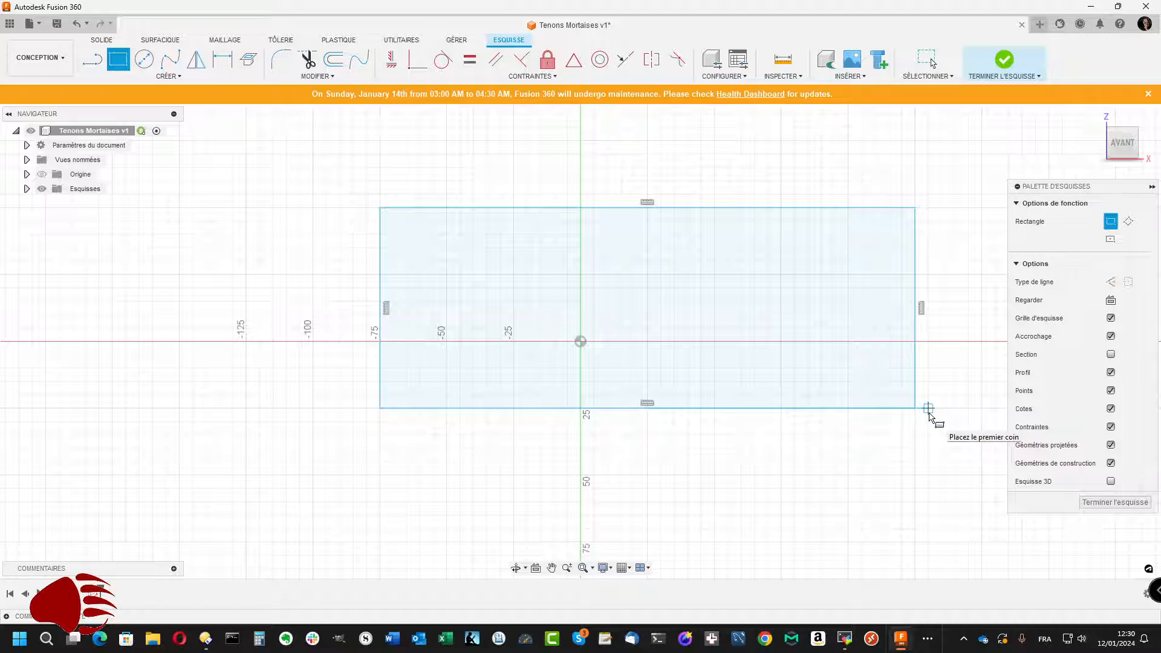
key("Escape")
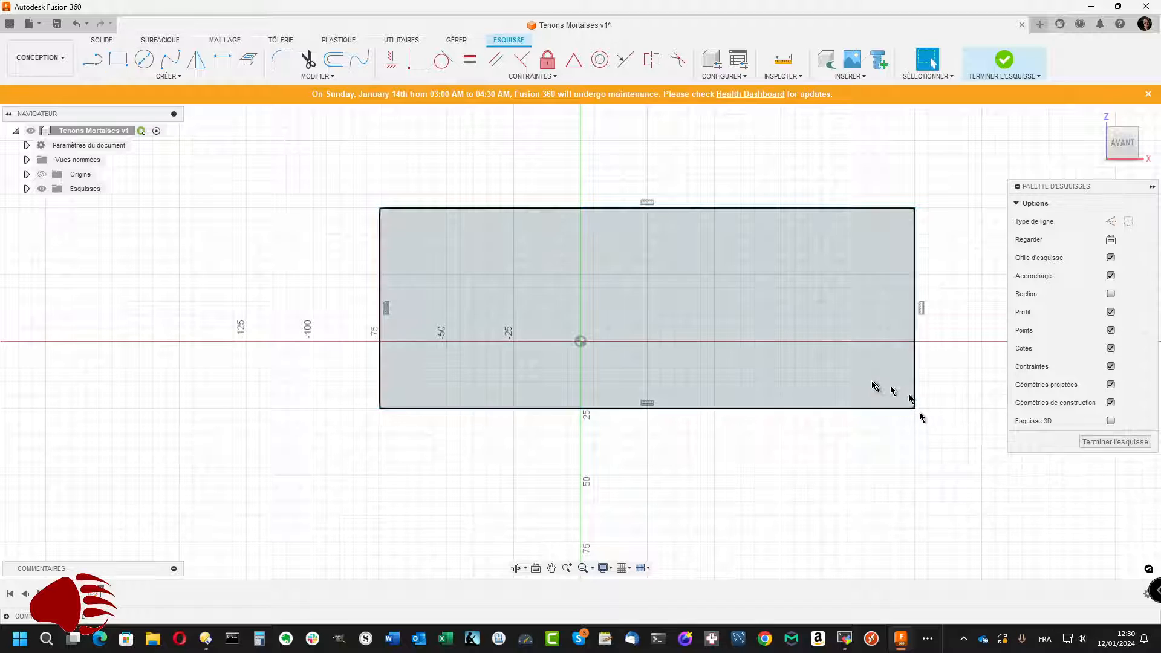
Extrude the rectangle profile 10 mm to form the first board
right_click(866, 377)
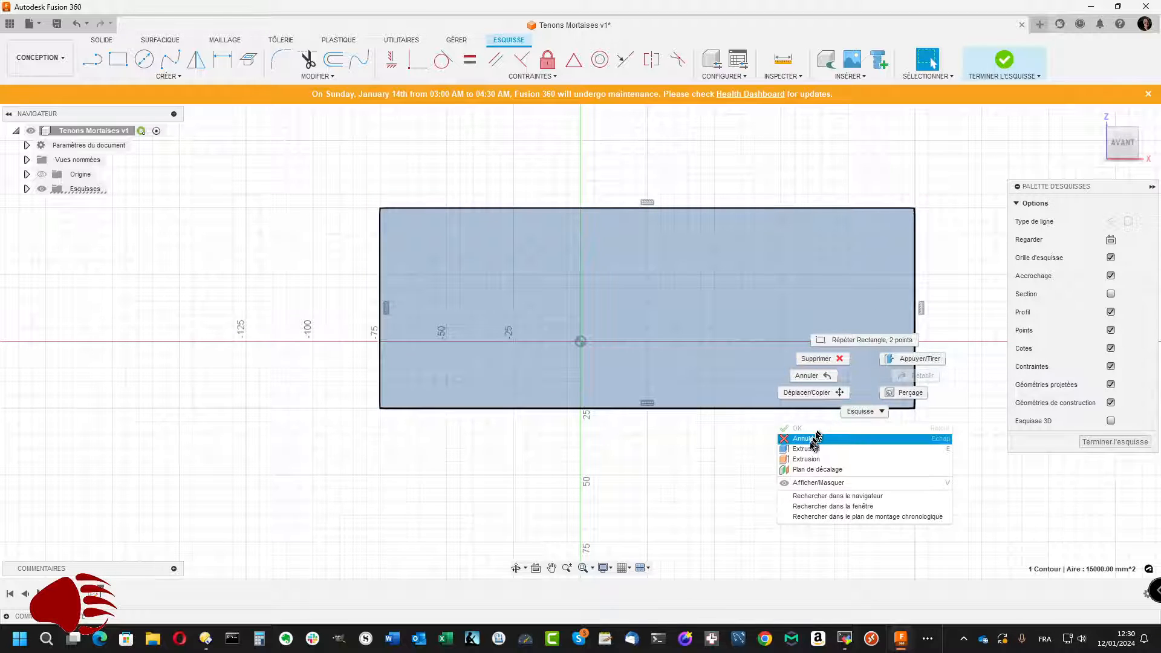
left_click(807, 450)
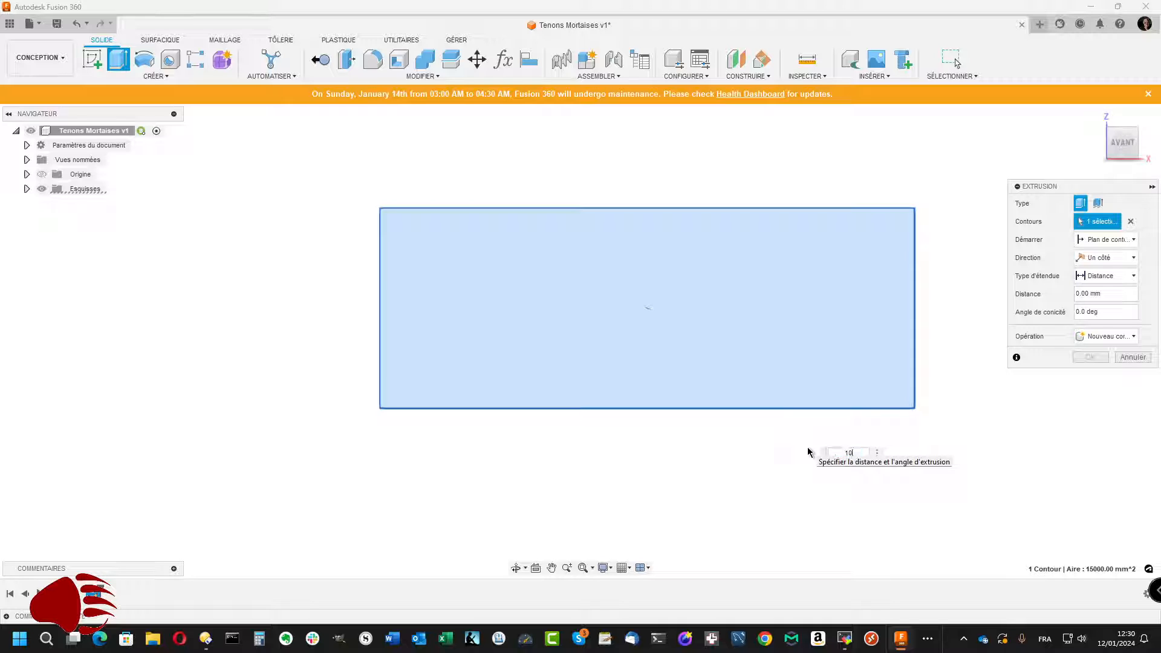
key("Return")
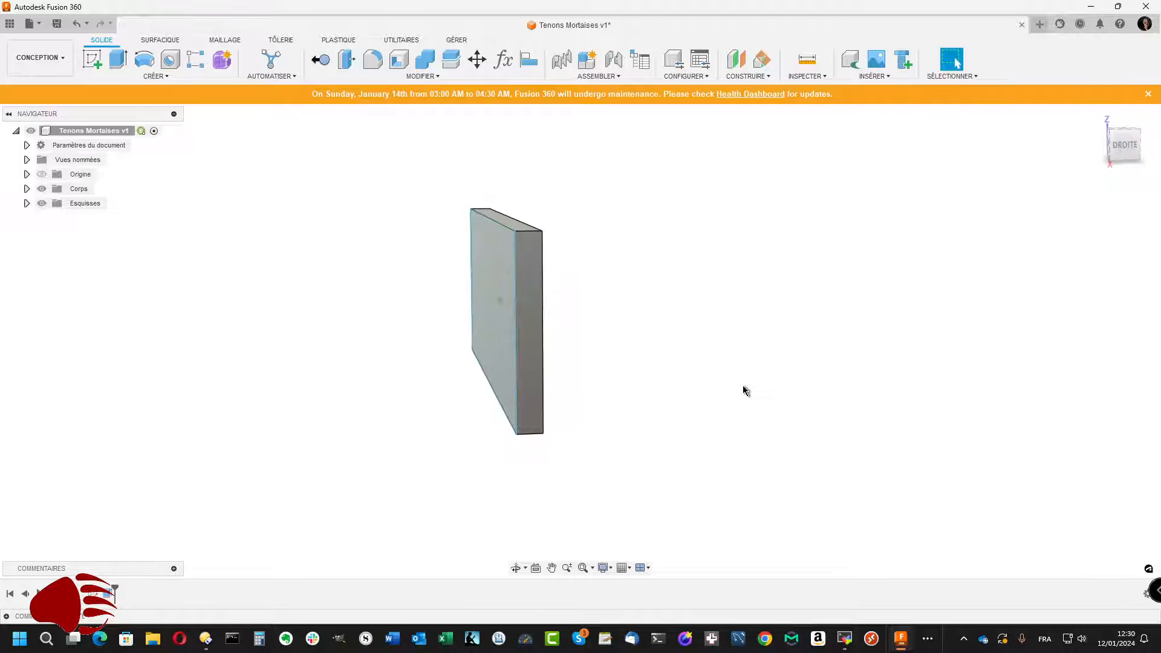
On the first board's narrow end face, sketch a 200 × 75 mm rectangle starting from the face's upper corner and running perpendicular to the board
middle_click_drag(744, 390, 621, 325, "shift")
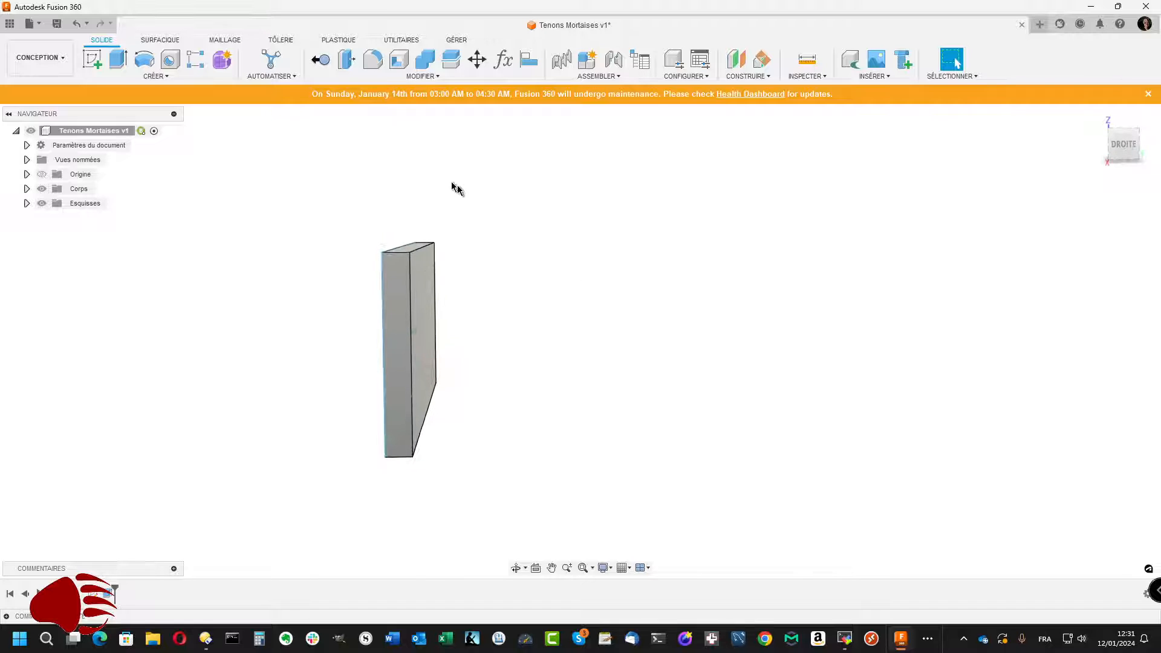
left_click(94, 59)
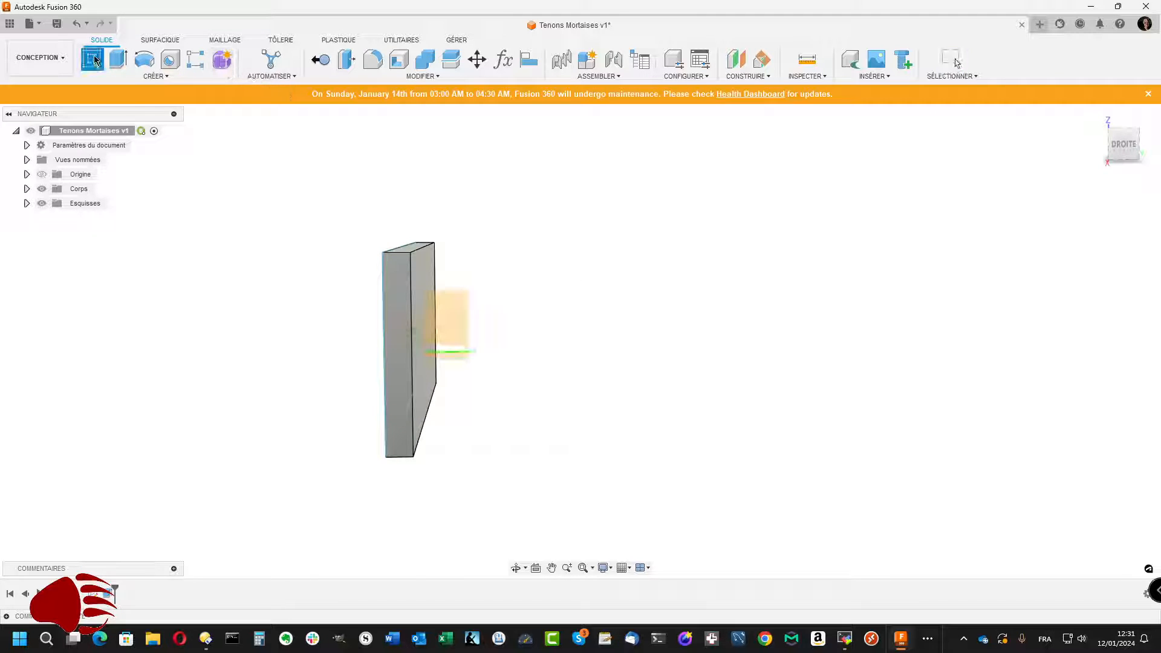
left_click(402, 355)
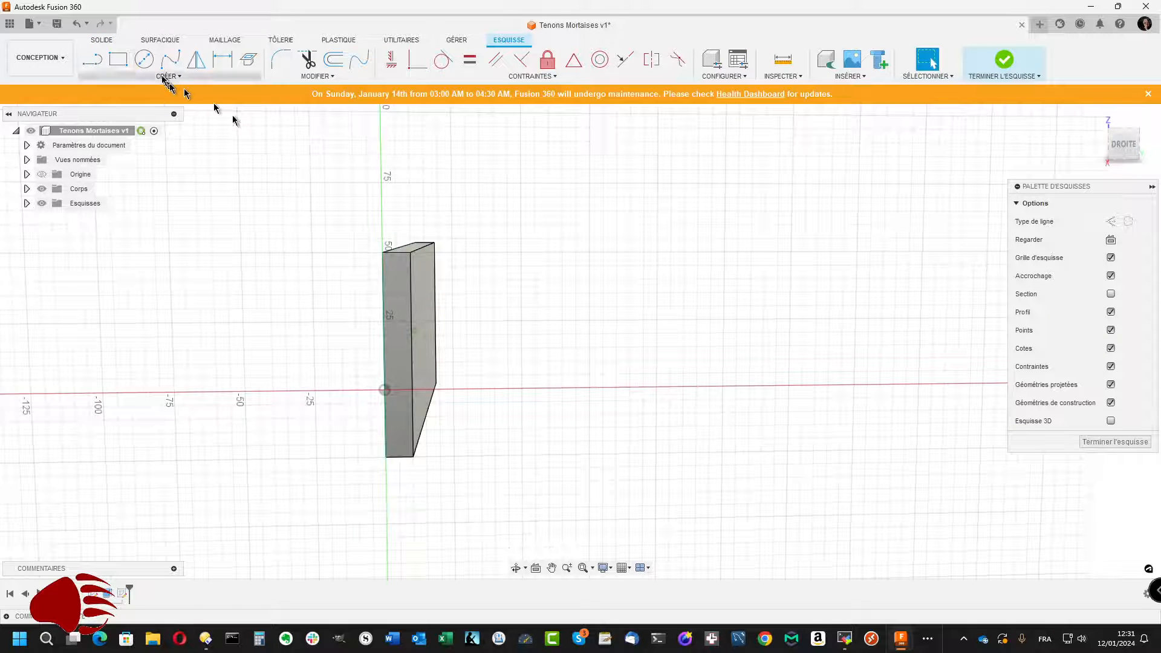
left_click(118, 59)
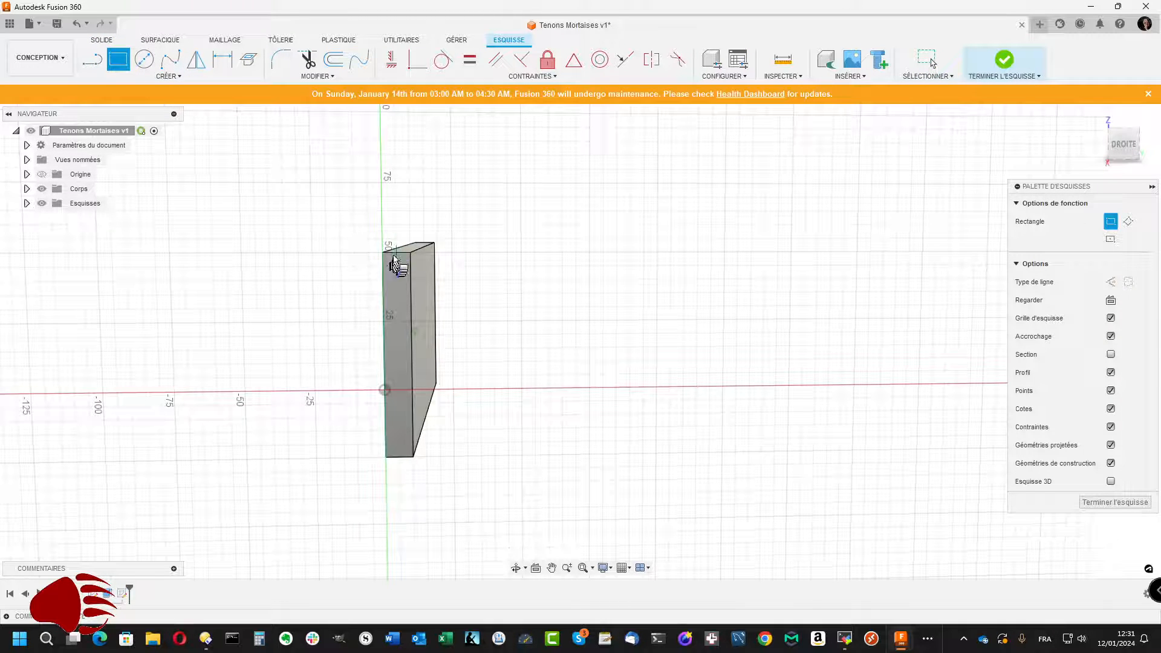
left_click(383, 253)
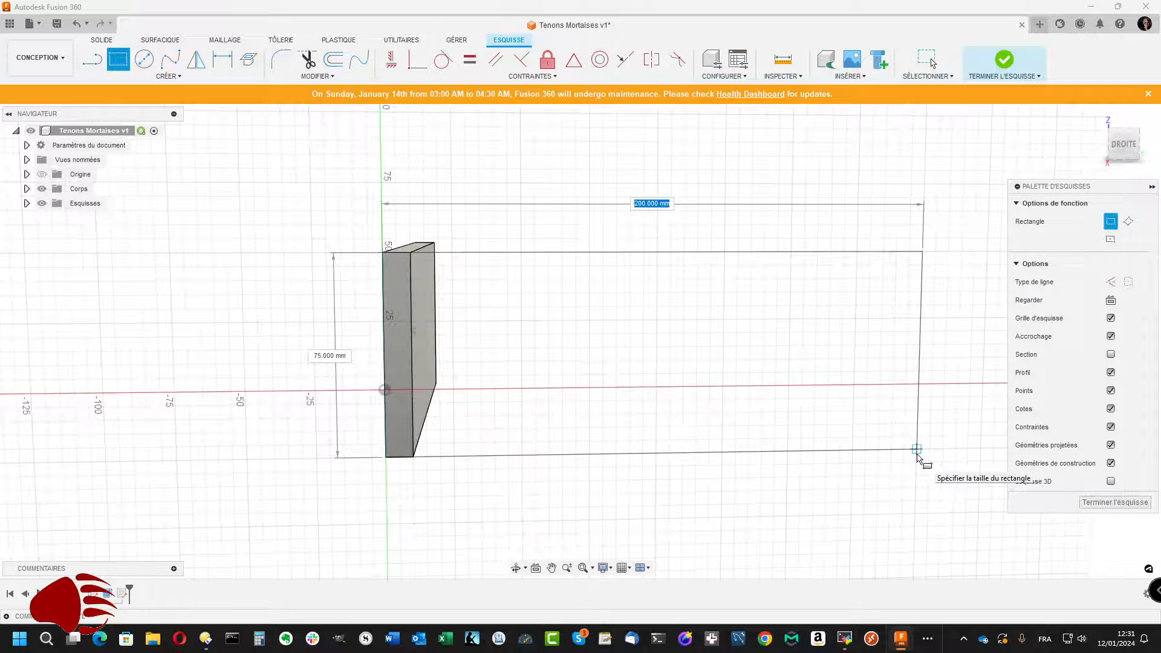
left_click(917, 450)
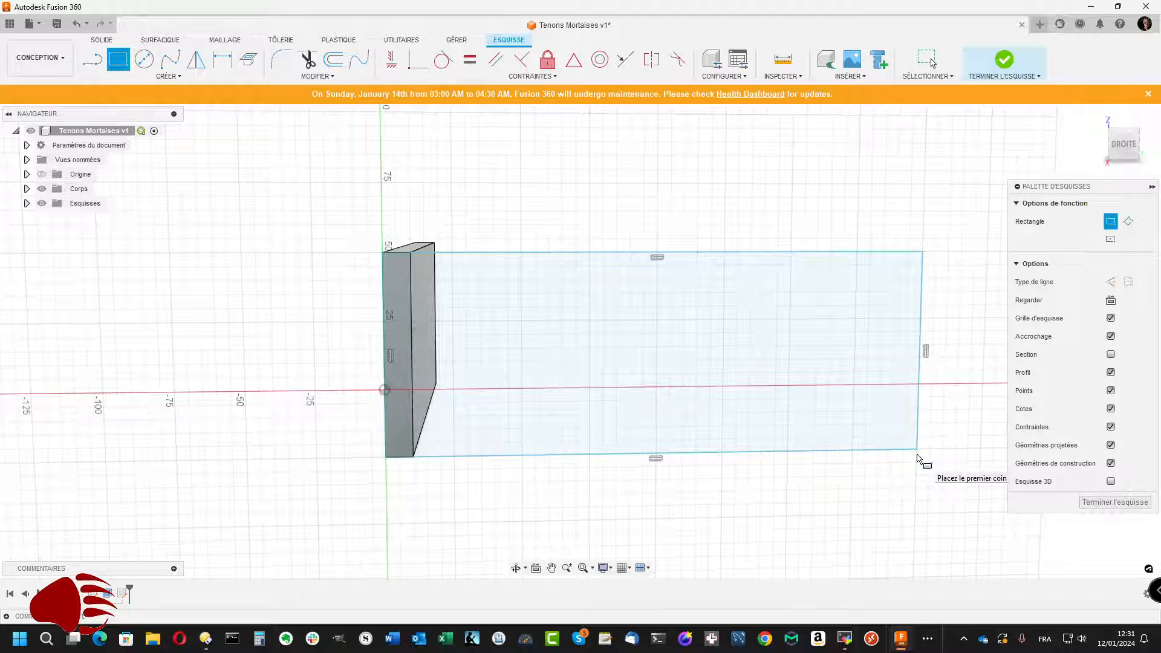
key("Escape")
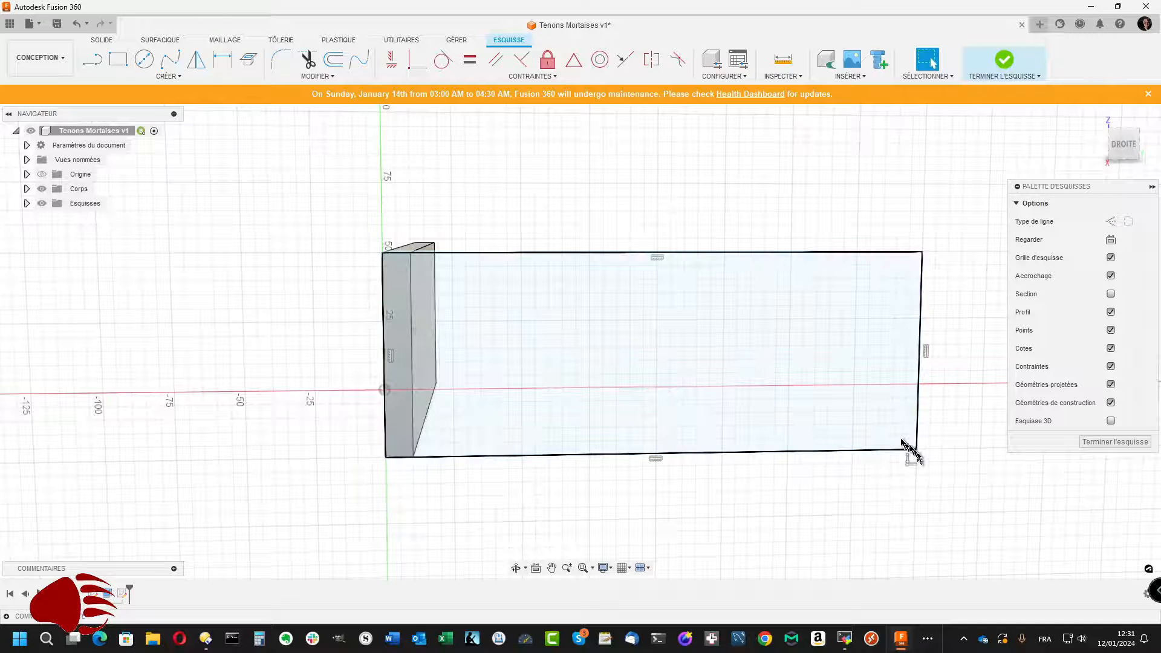
Extrude the perpendicular rectangle by -10 mm as a new body to form the second board
left_click(892, 432)
right_click(891, 431)
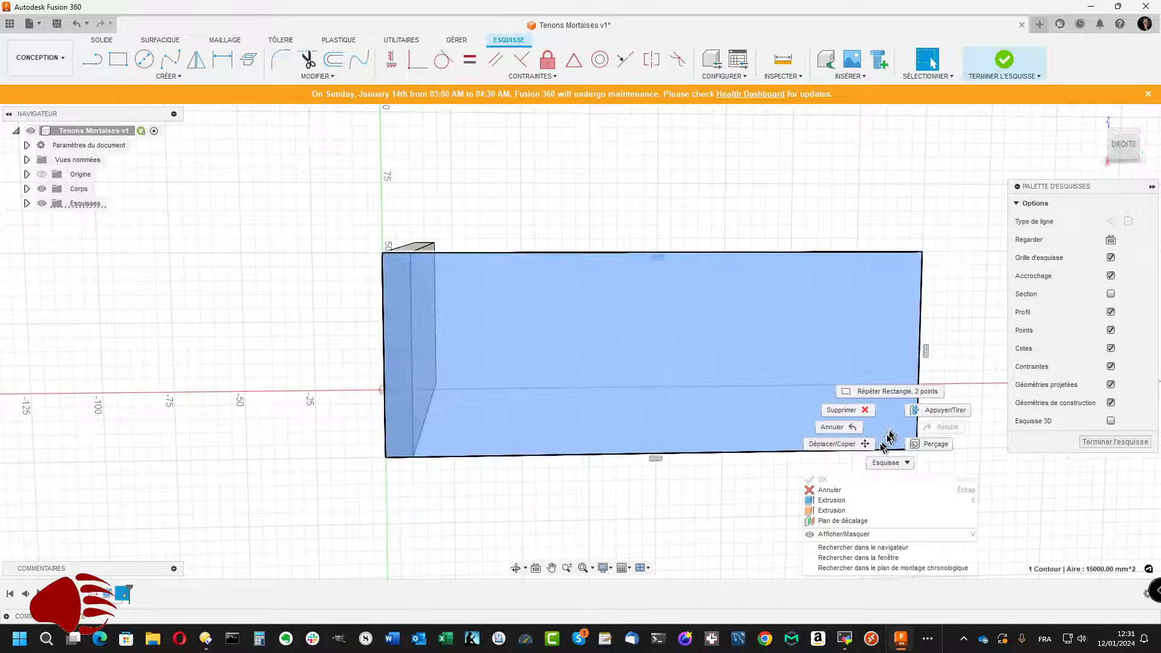
left_click(838, 502)
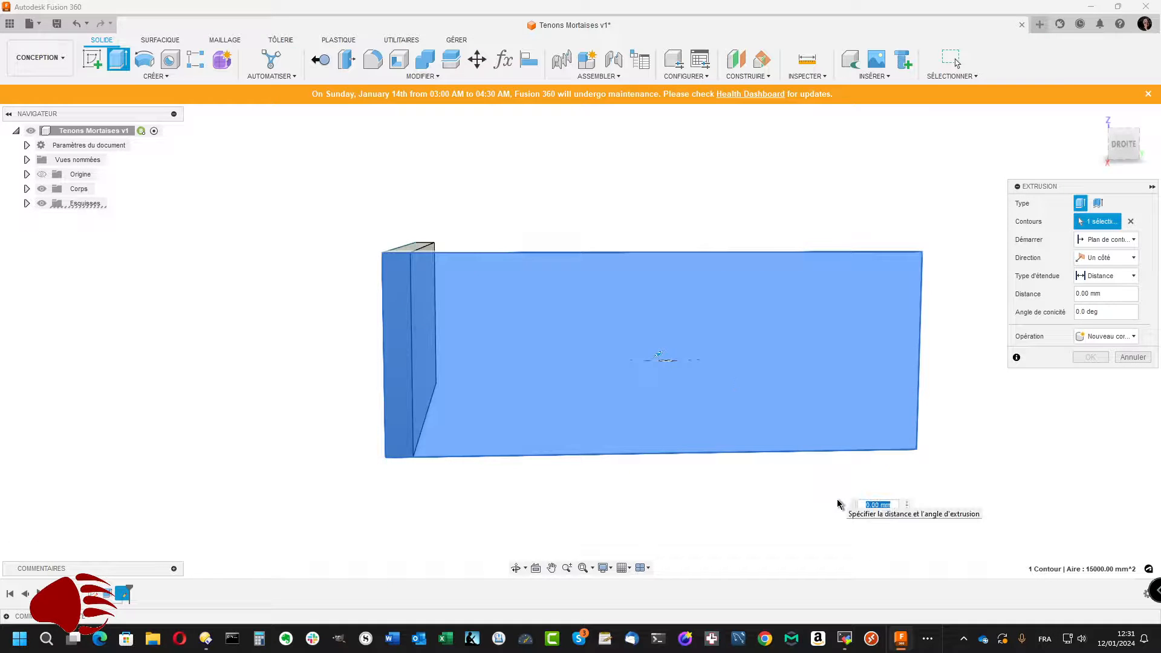
middle_click_drag(837, 502, 713, 467, "shift")
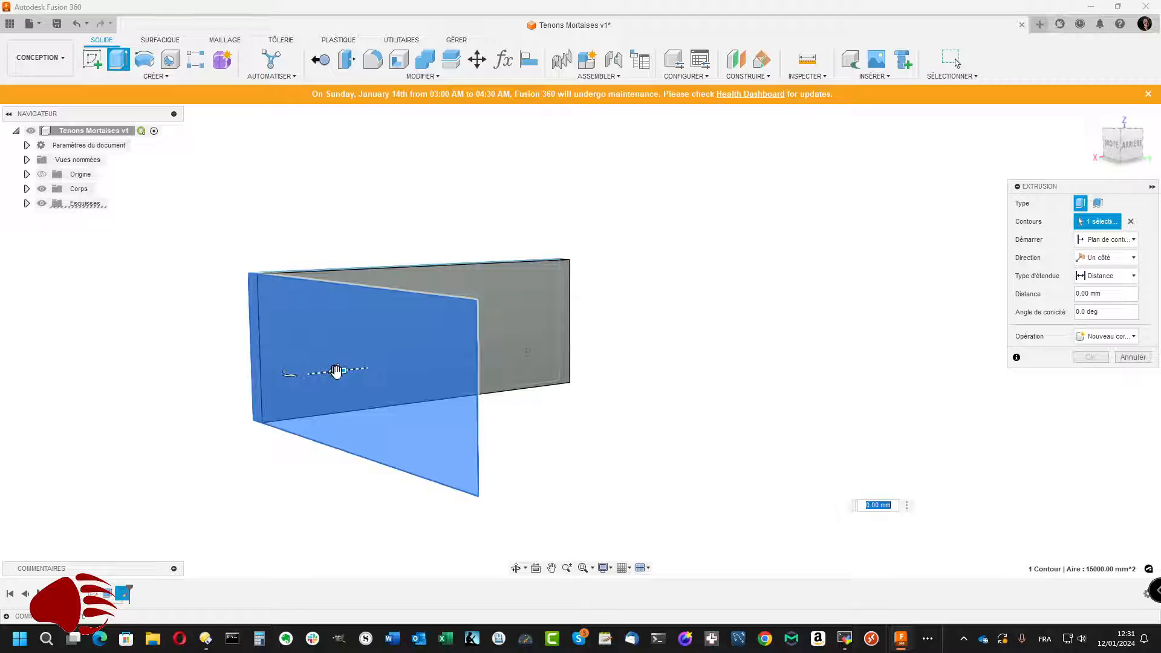
left_click_drag(337, 371, 351, 369)
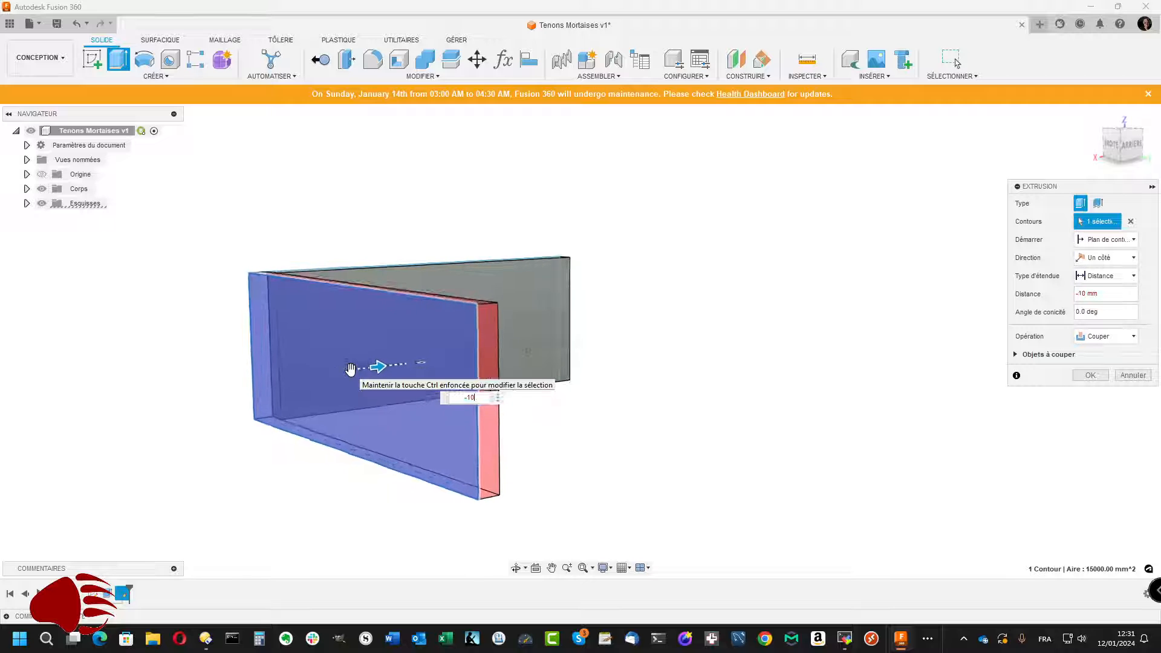
middle_click_drag(351, 370, 791, 368, "shift")
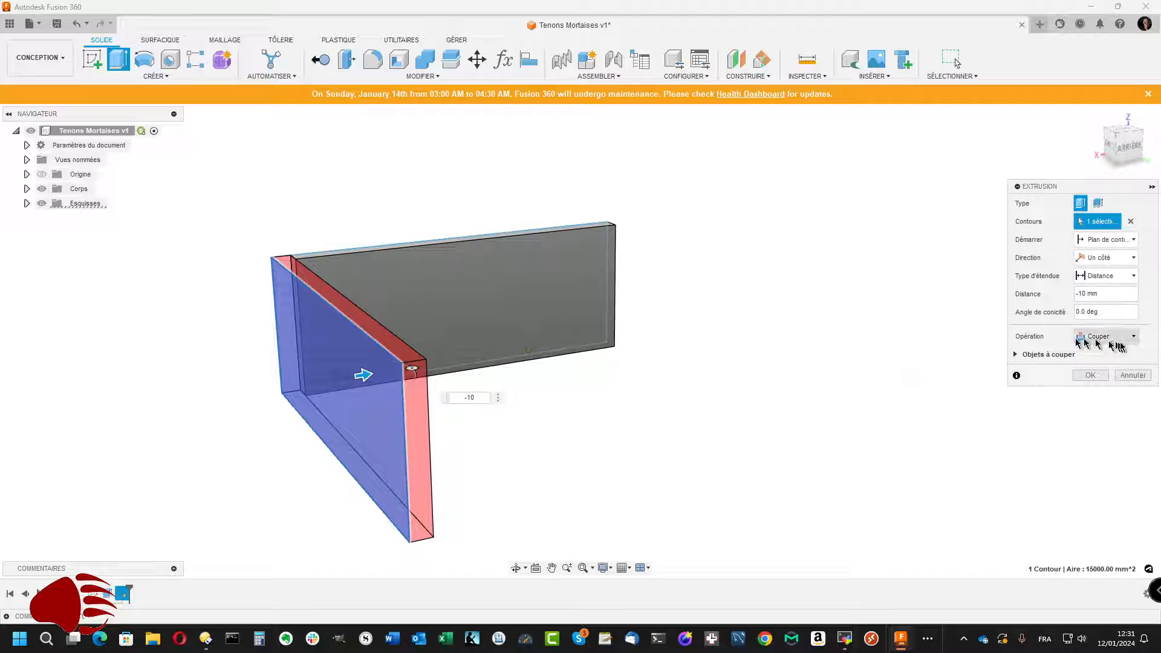
left_click(1136, 341)
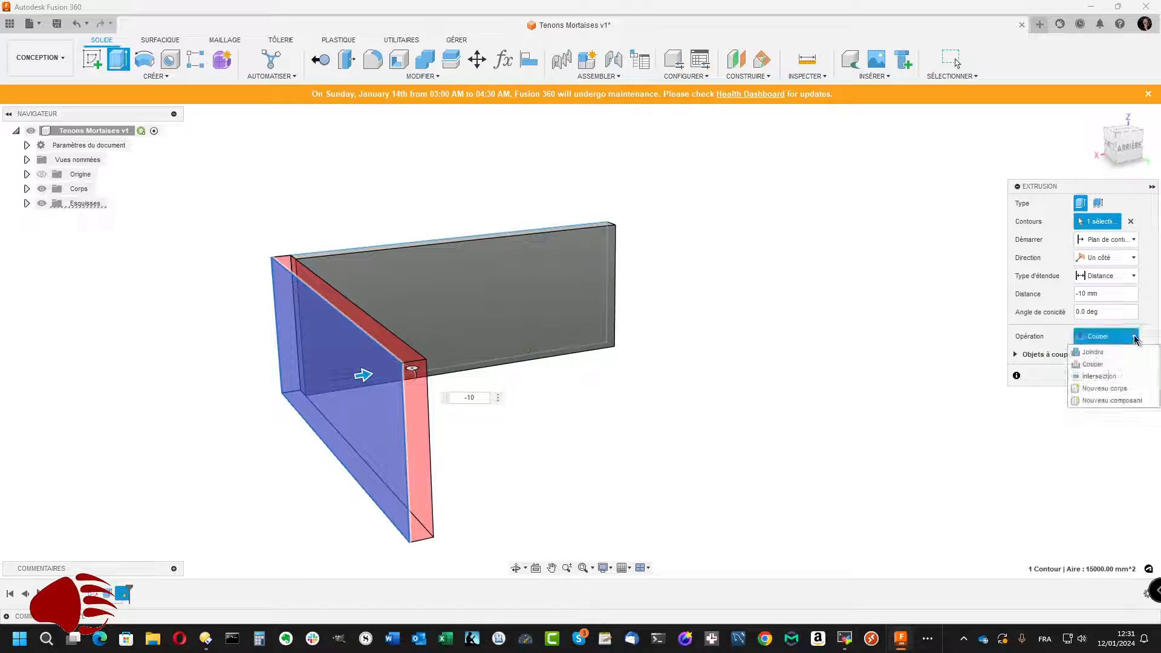
left_click(1111, 390)
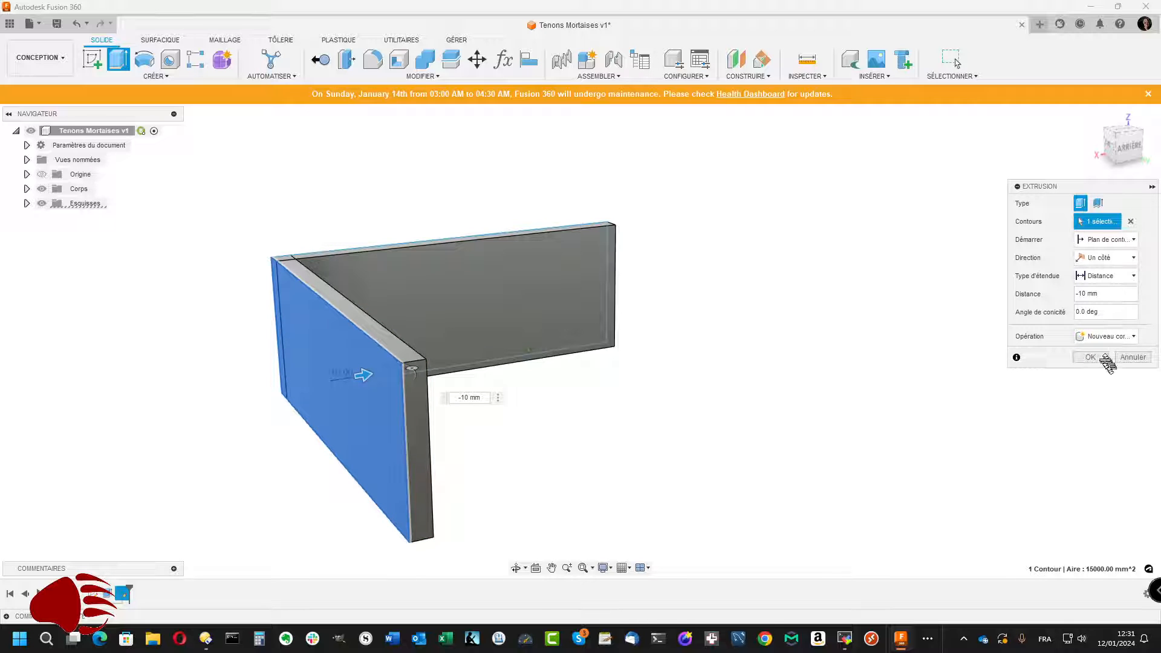
left_click(1100, 357)
Sketch a full-height rectangle on the first board's large outer face, covering the end strip where the two boards overlap
middle_click_drag(1086, 363, 1008, 347, "shift")
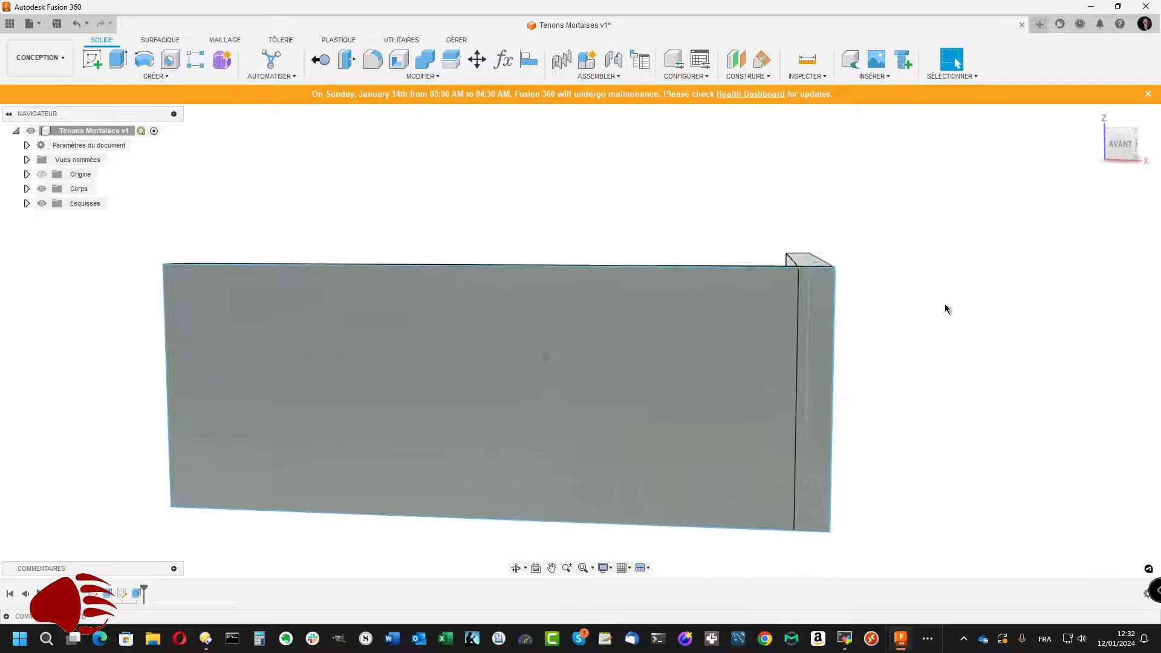
left_click(633, 198)
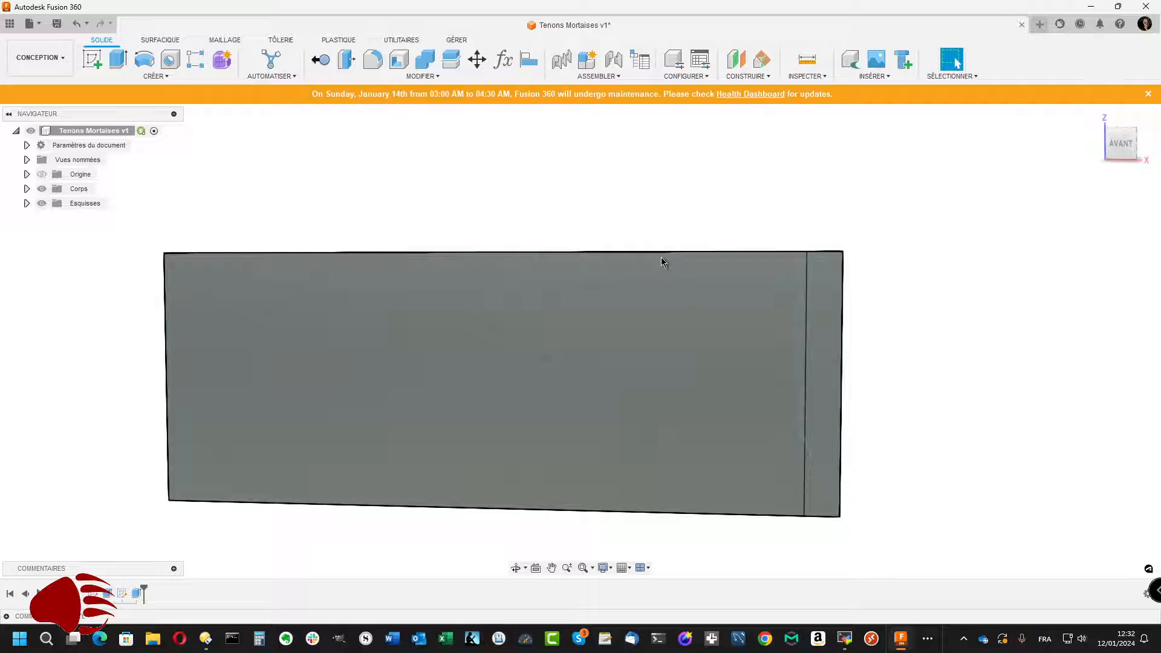
left_click(661, 259)
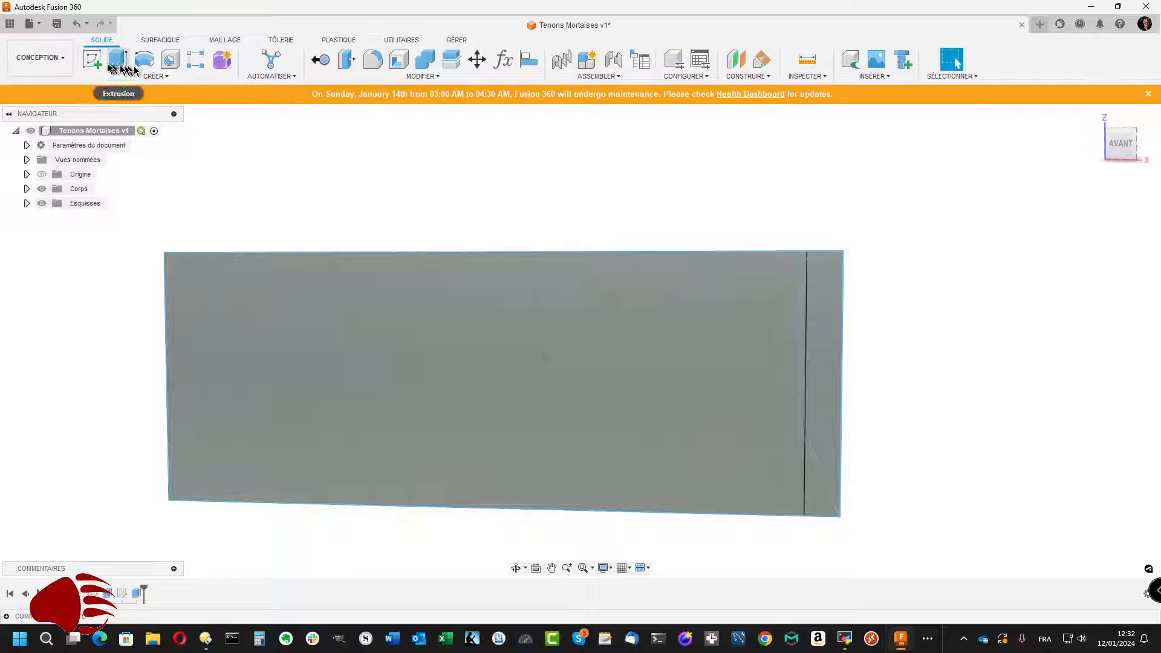
left_click(92, 62)
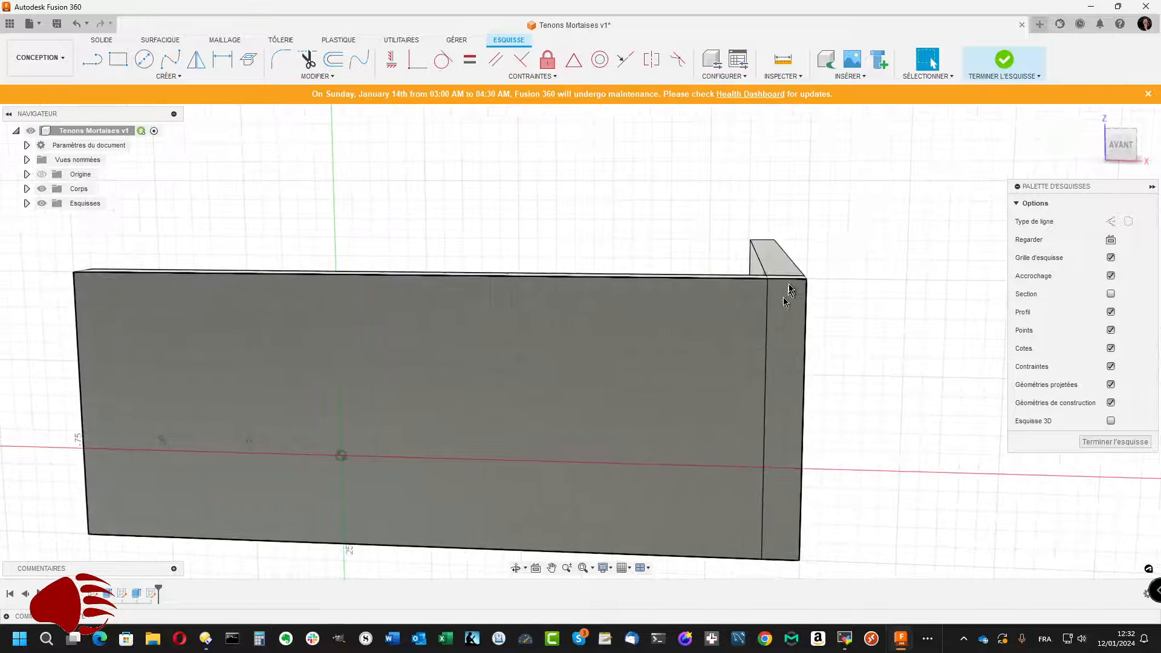
left_click(767, 283)
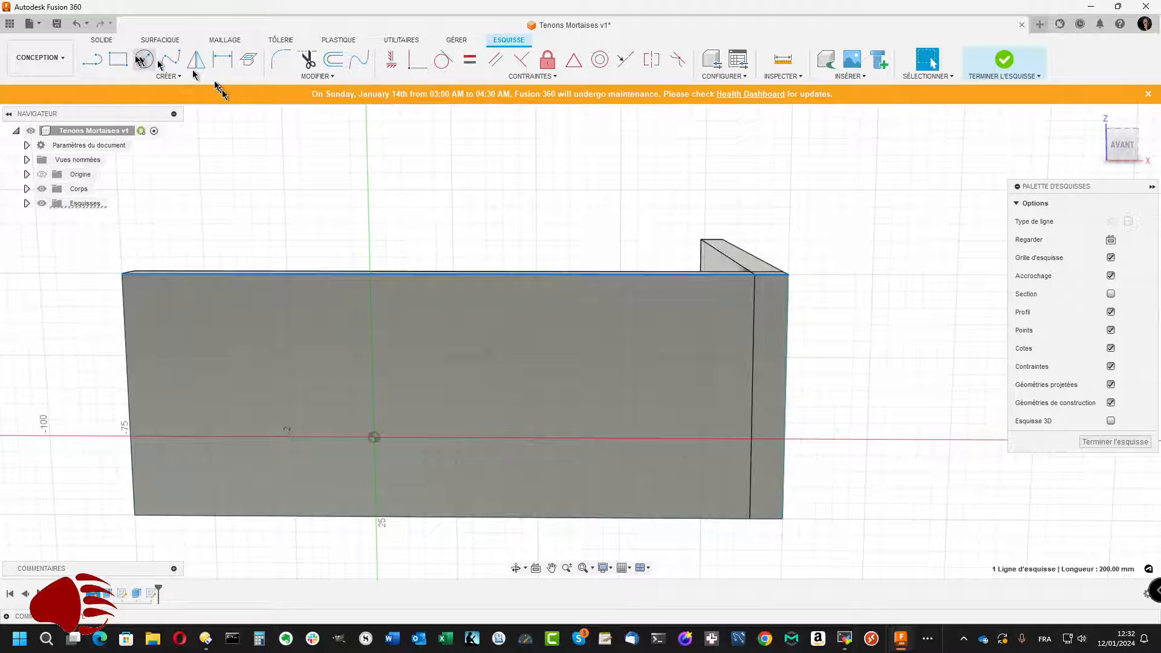
left_click(118, 59)
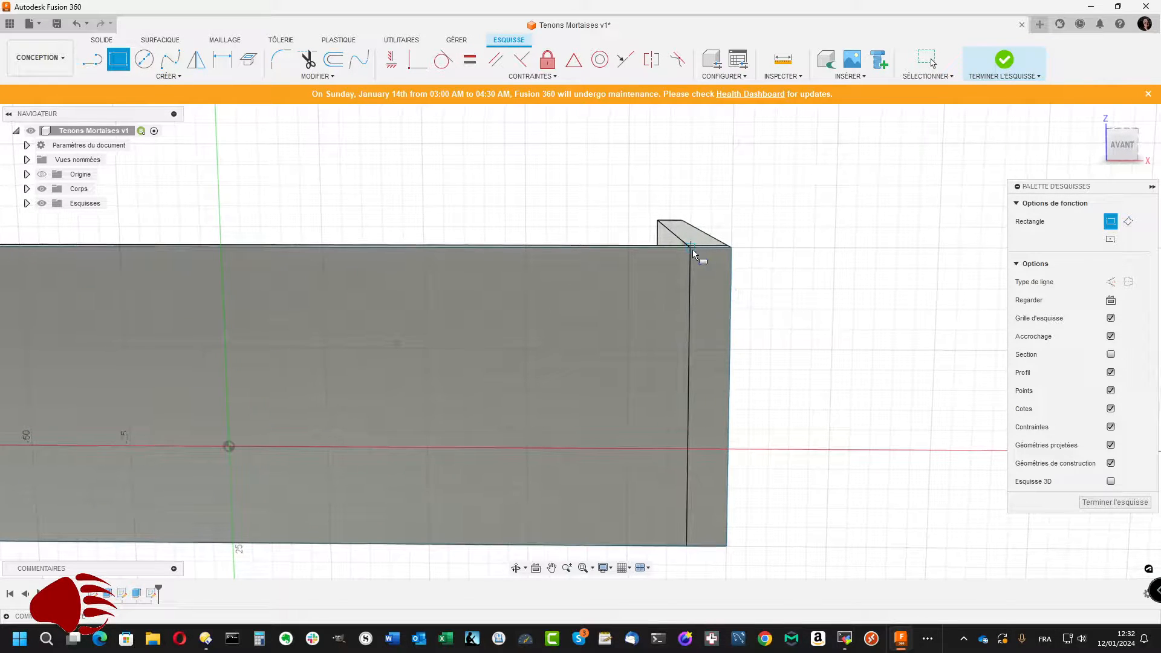
left_click(693, 250)
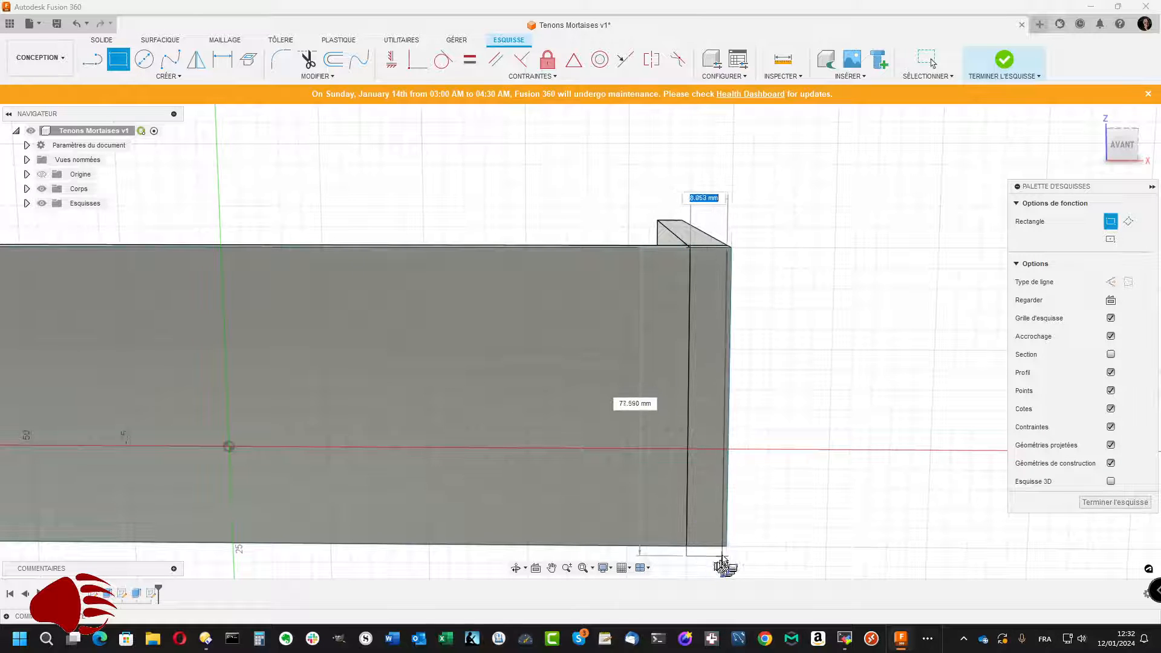
left_click(727, 548)
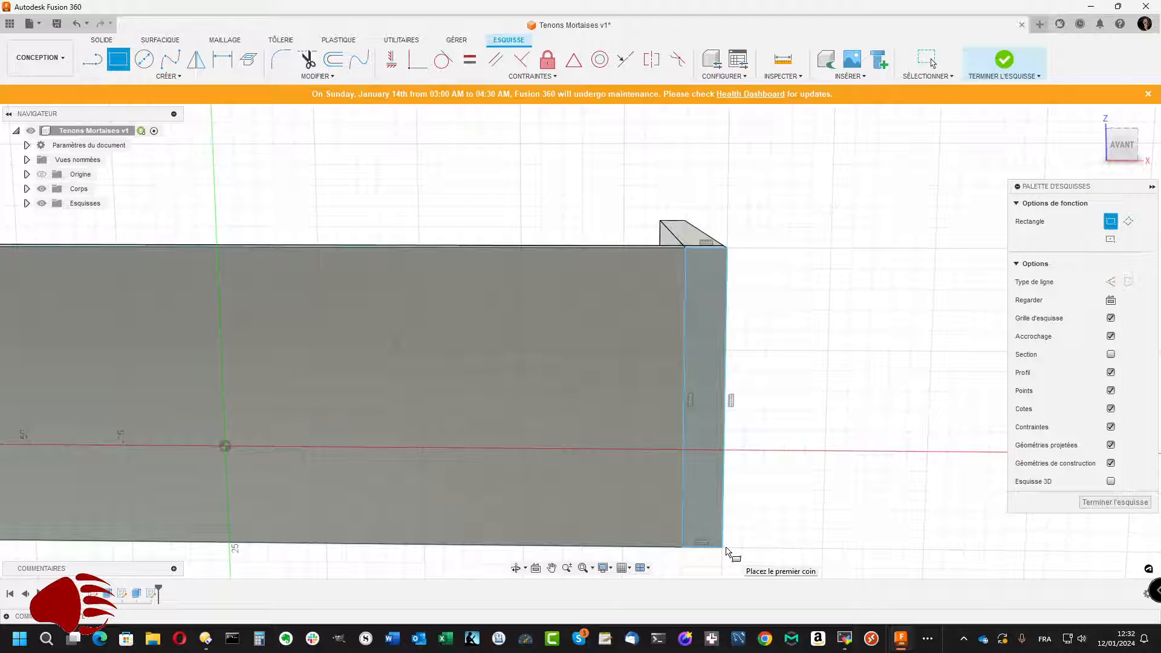
key("Escape")
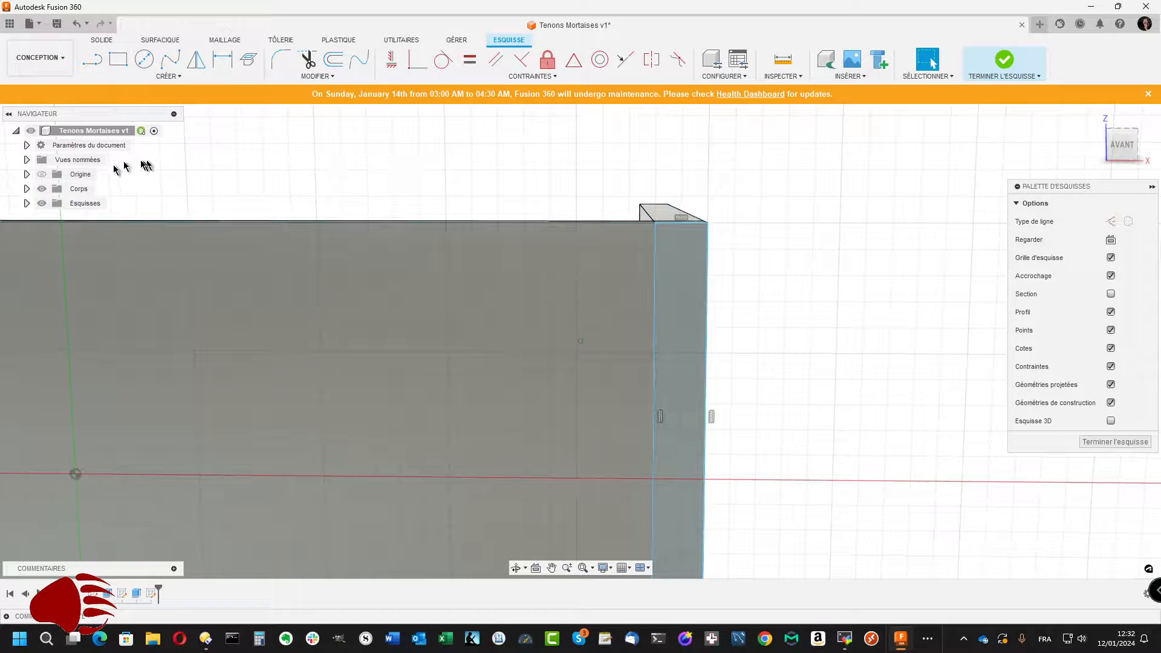
Hide all bodies and the second board's sketch (Esquisse2) to leave the end strip sketch clear
left_click(42, 188)
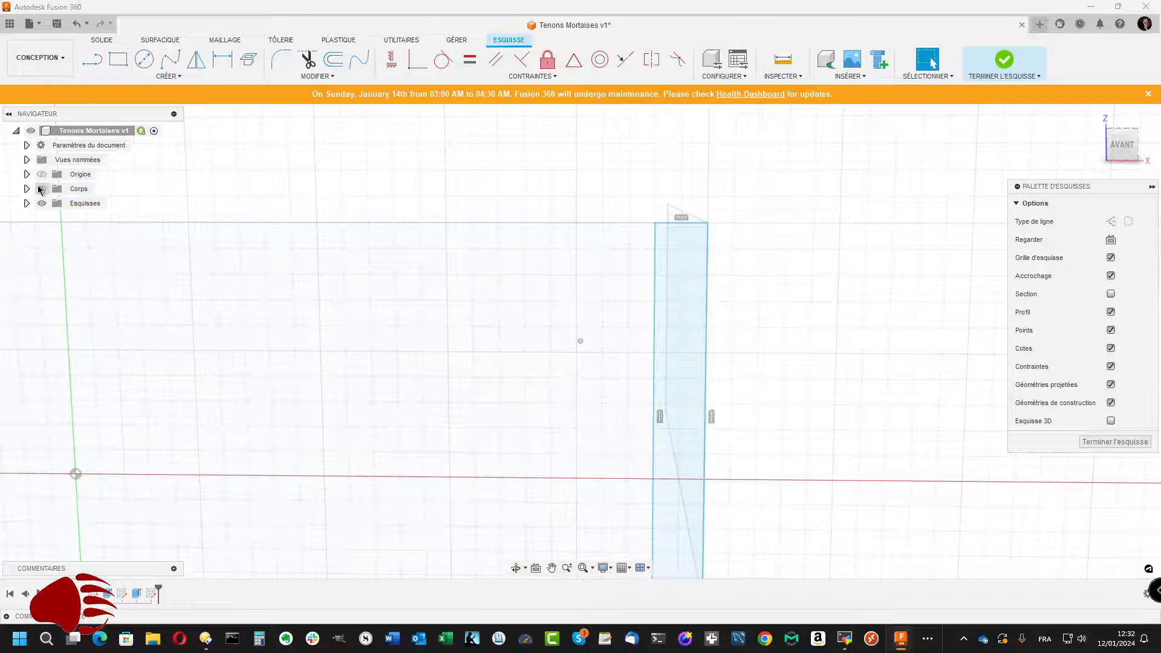
left_click(27, 203)
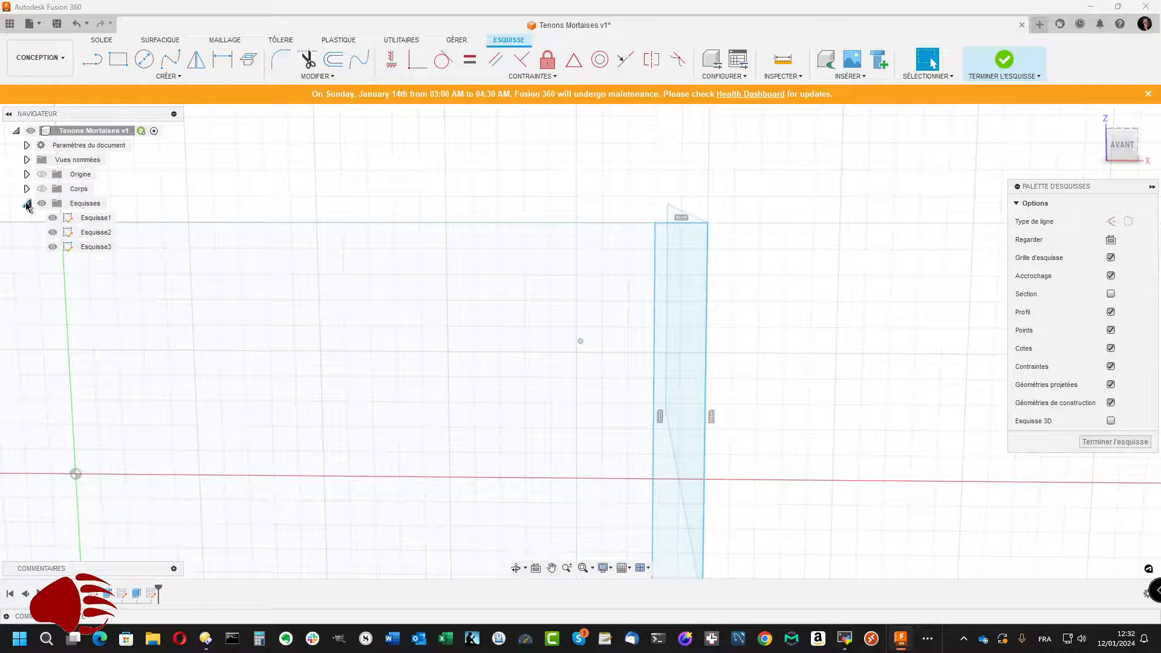
left_click(52, 233)
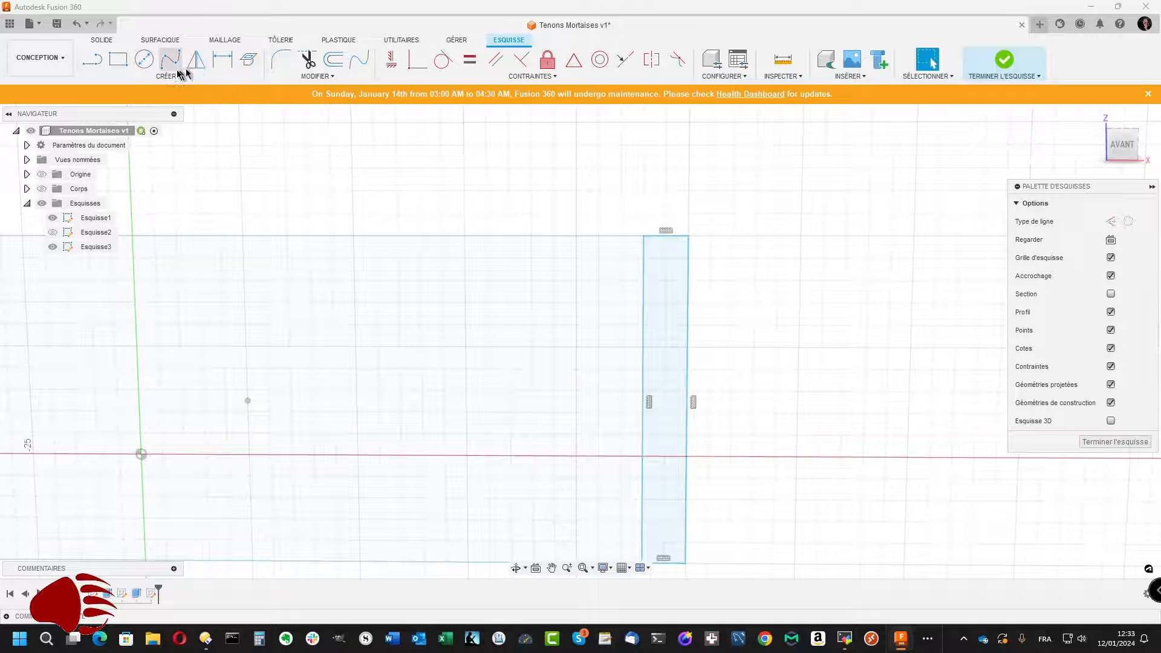
Draw four parallel lines across the end strip rectangle, 10 mm long each, dividing its height into five roughly equal sections
left_click(92, 59)
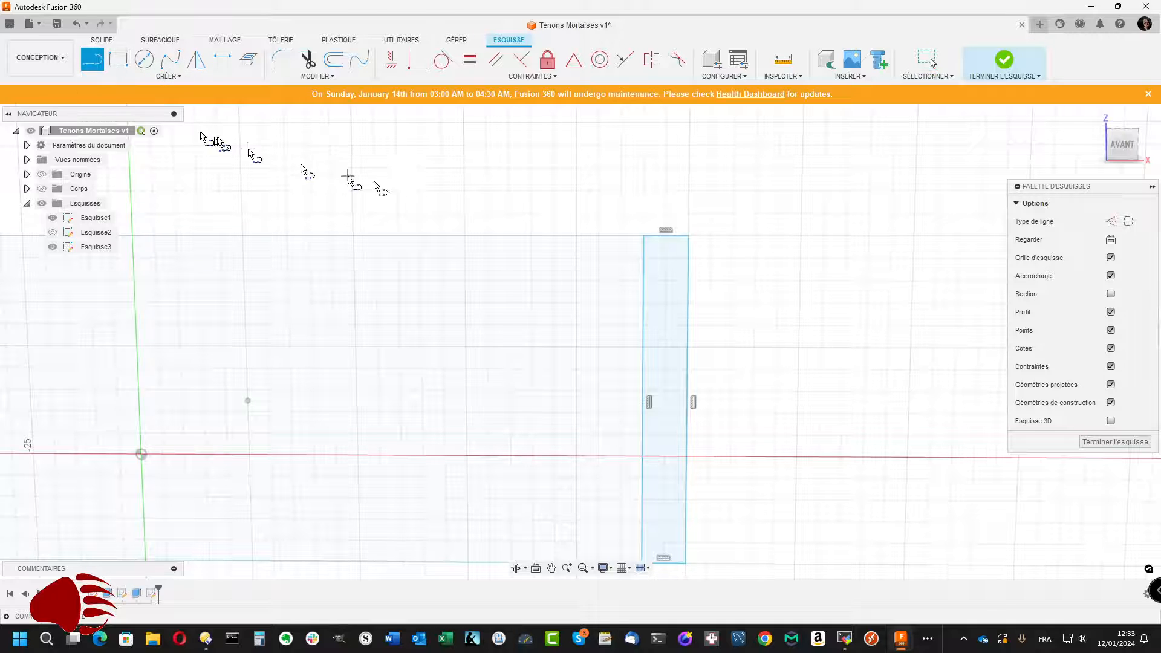
scroll(617, 258, "up", 1)
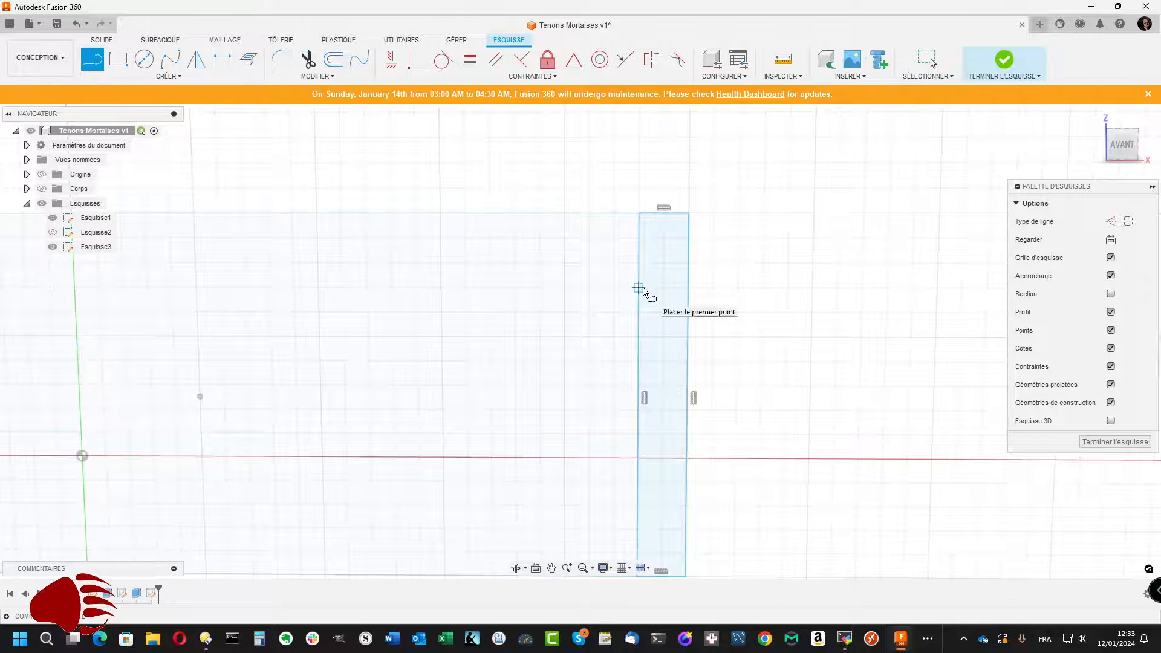
left_click(641, 287)
left_click(688, 287)
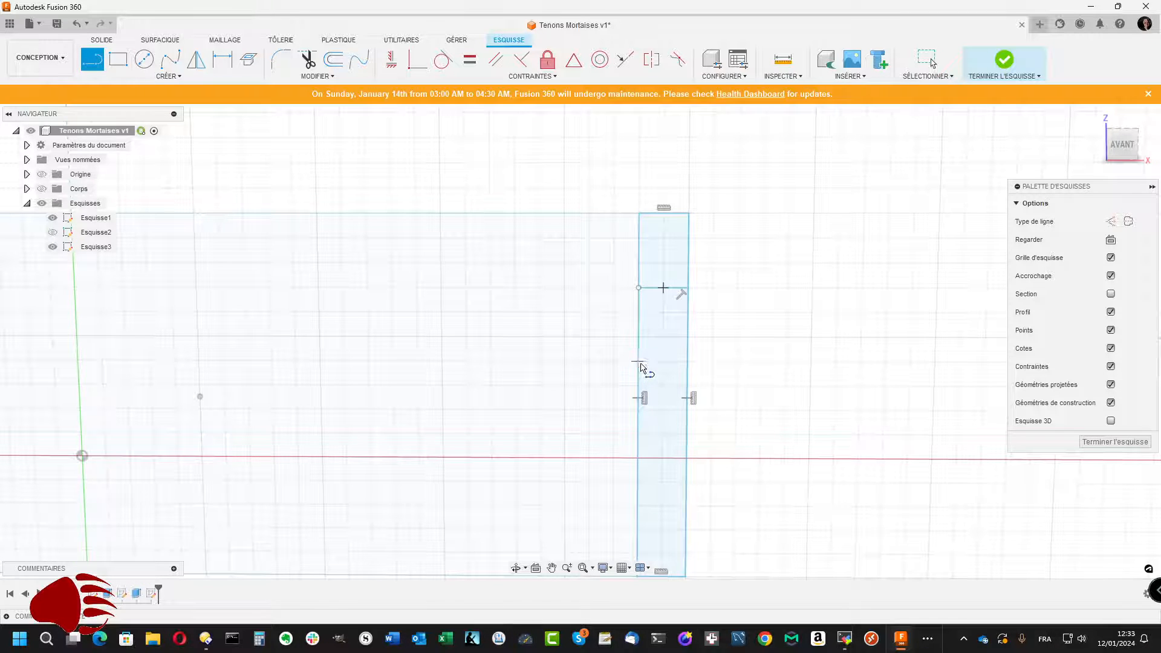
left_click(640, 361)
left_click(687, 362)
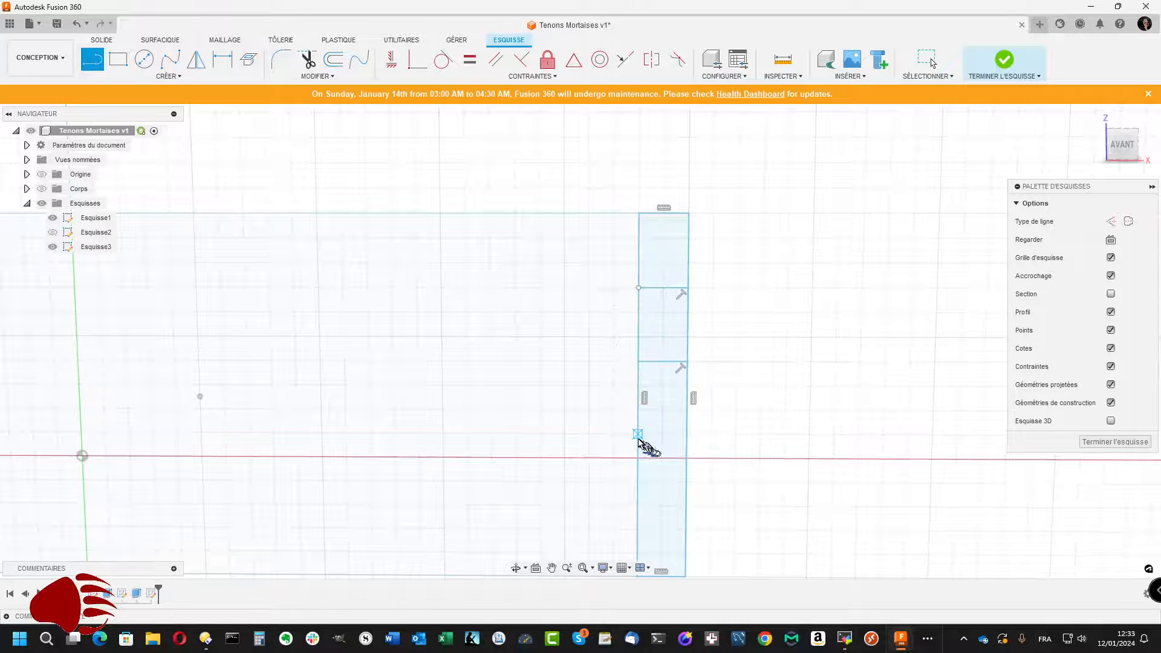
left_click(638, 435)
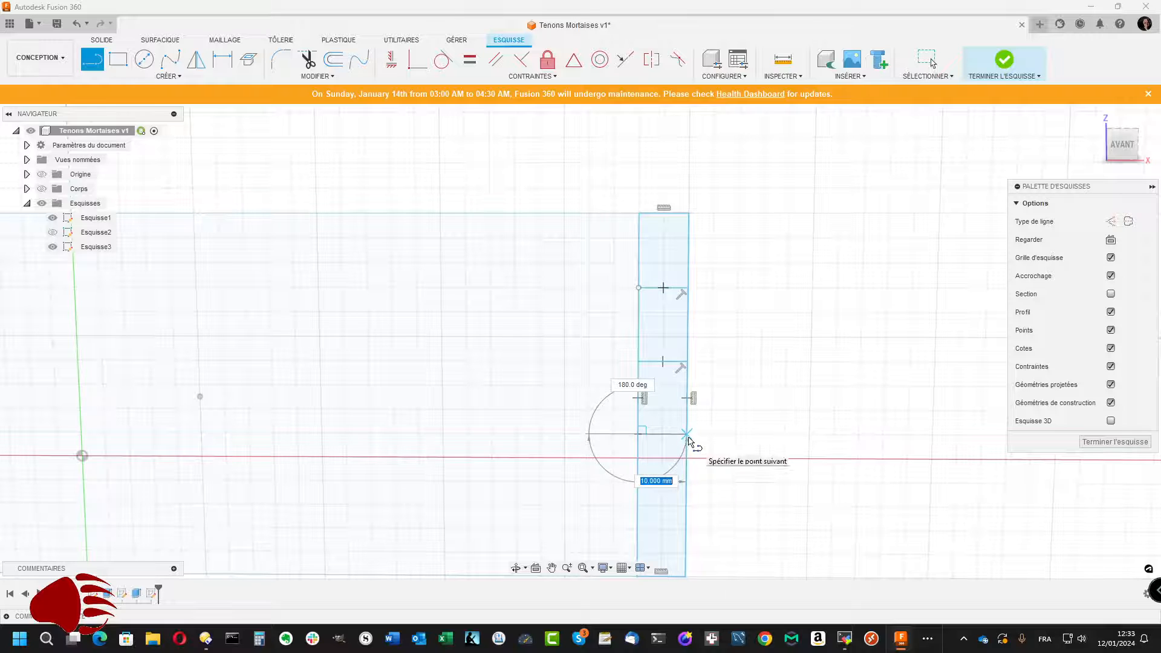
double_click(687, 434)
left_click(639, 517)
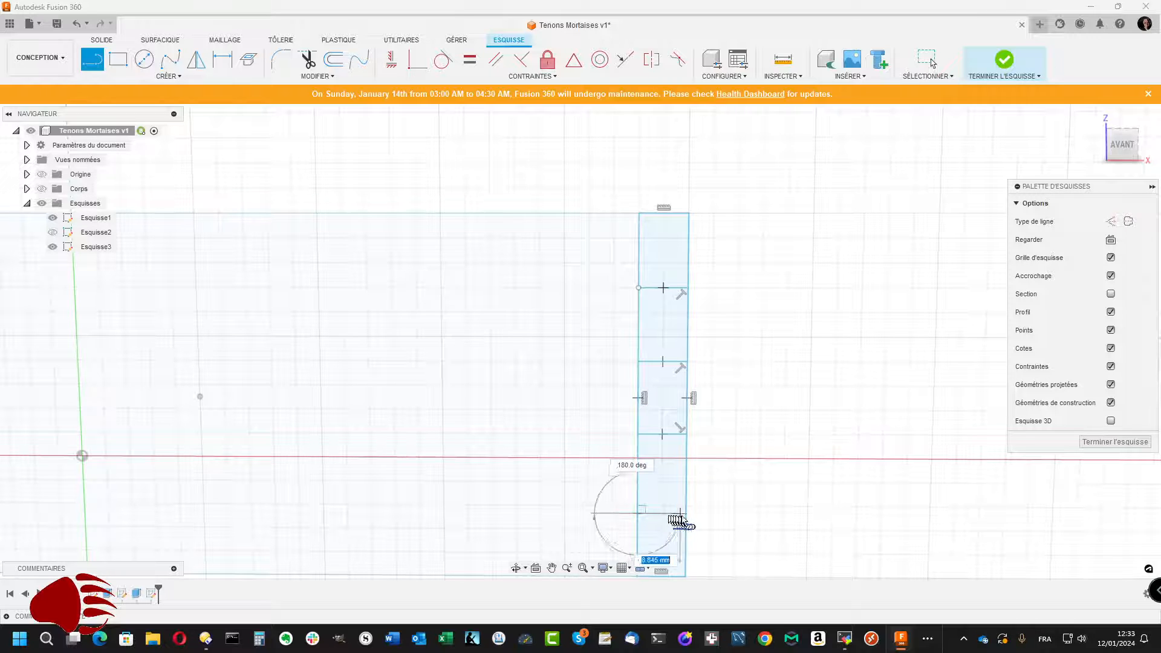
double_click(686, 518)
scroll(686, 519, "down", 1)
scroll(685, 522, "down", 1)
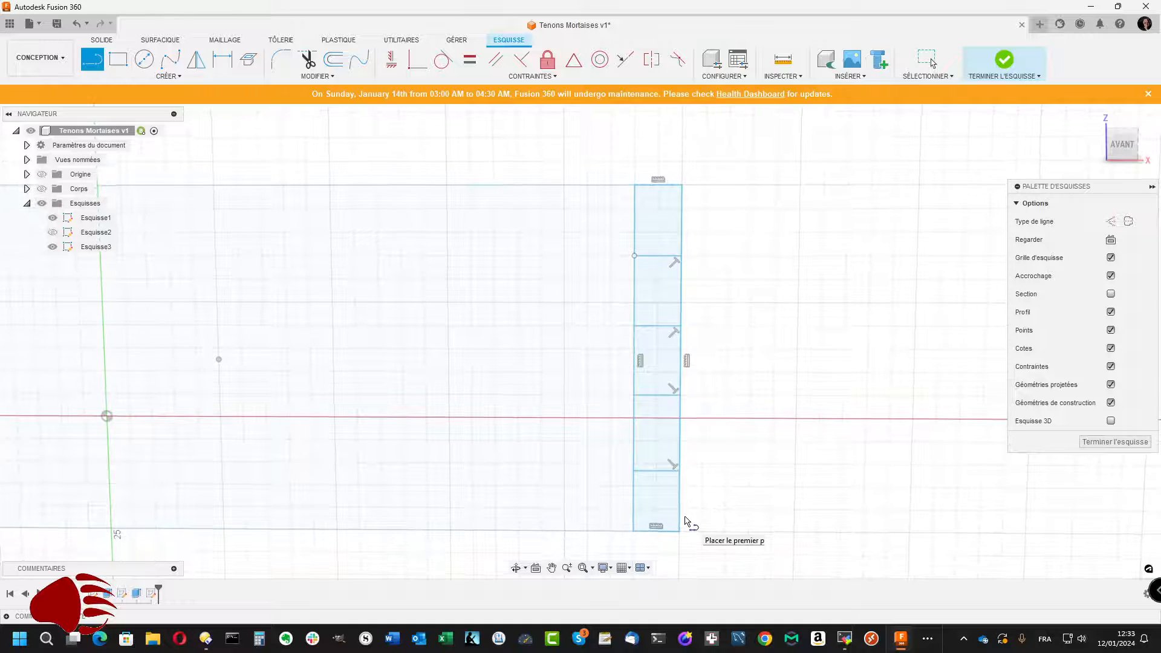
key("Escape")
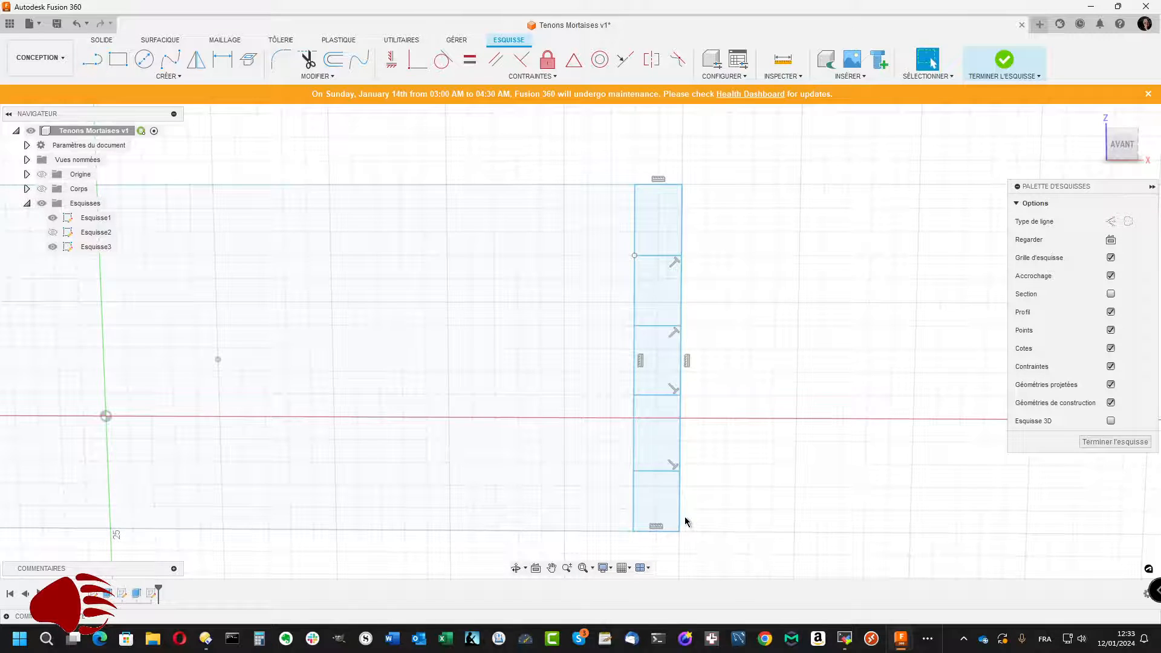
Trim the strip rectangle's edges along the second and fourth sections, and finish the sketch
key("t")
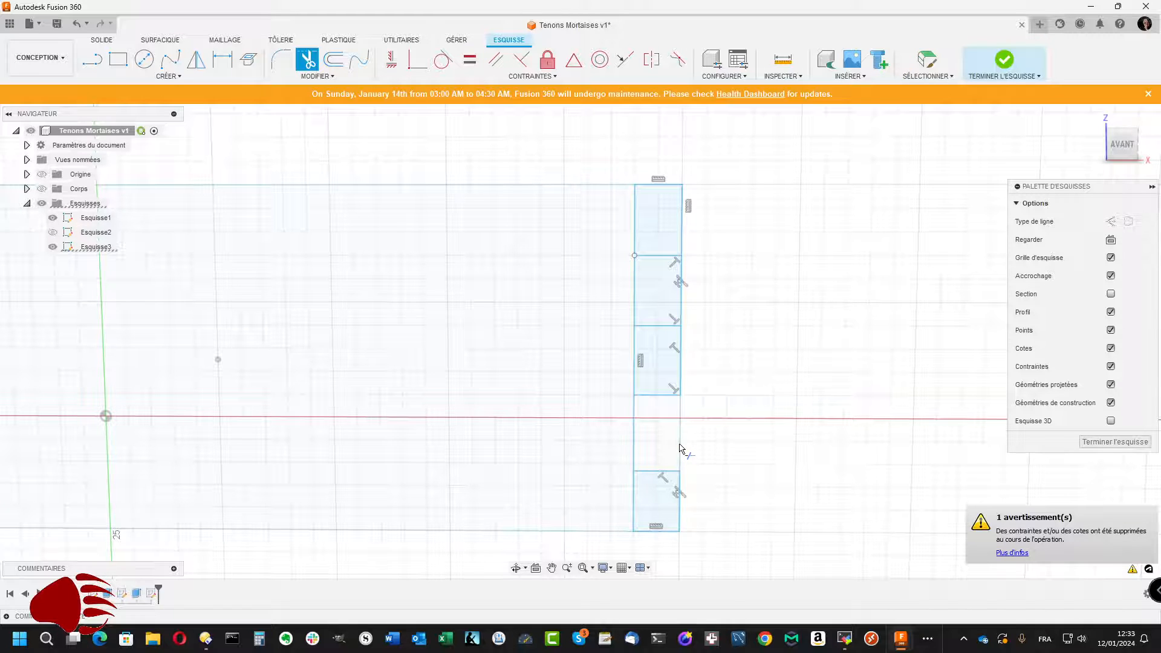
left_click(681, 312)
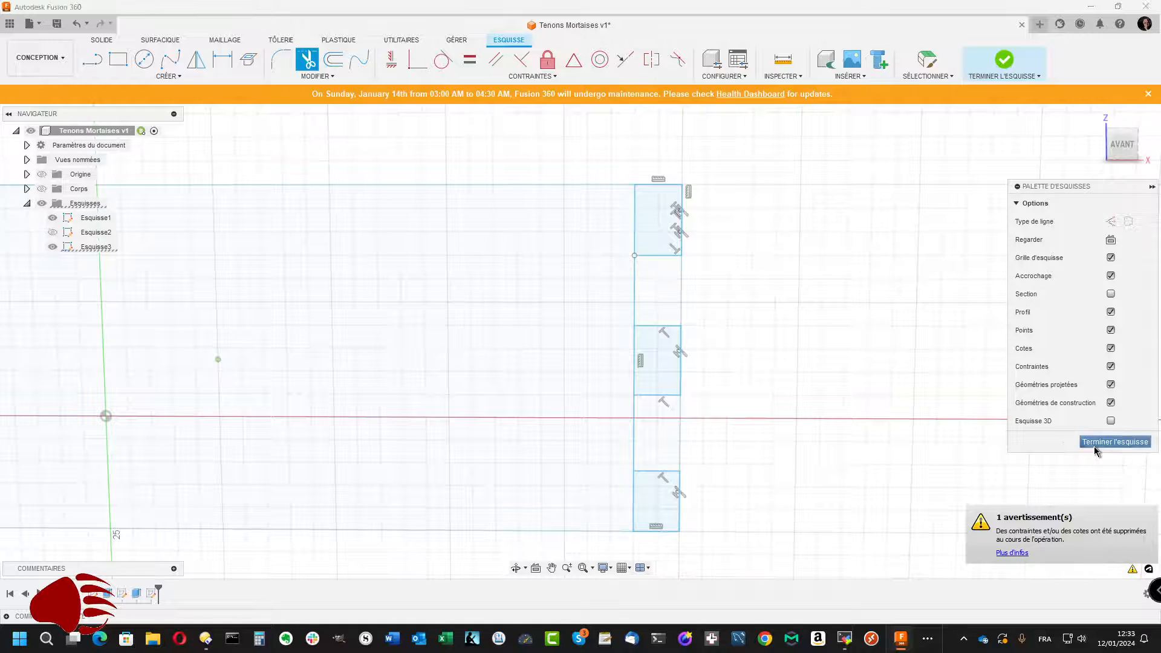
left_click(1115, 442)
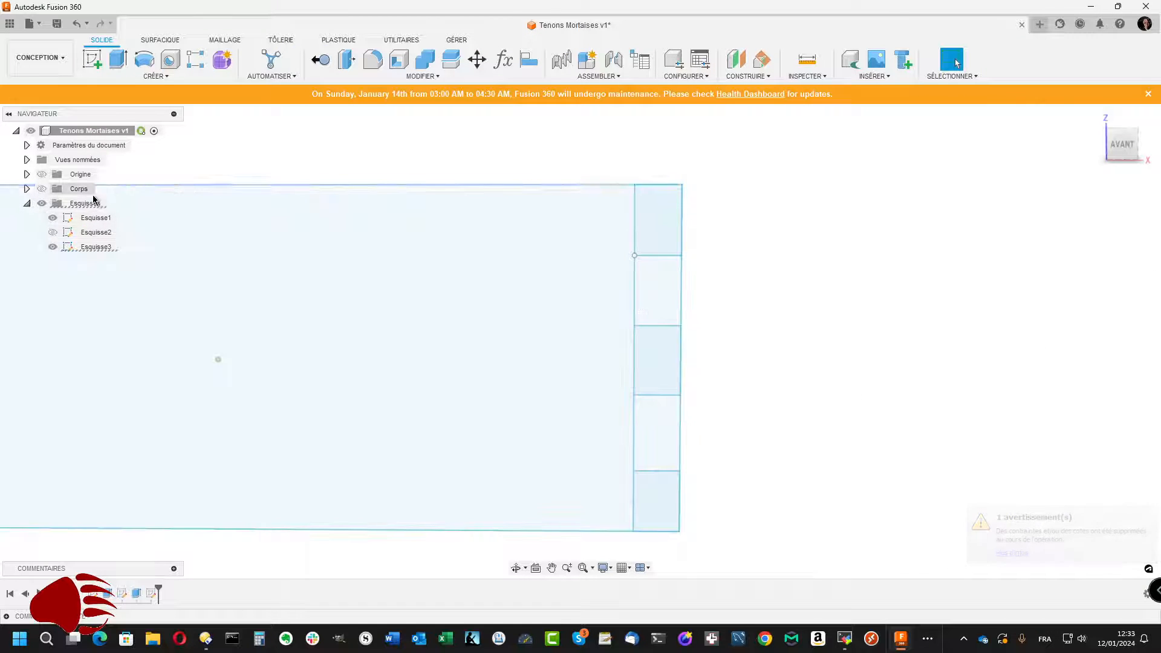
Turn the bodies' visibility back on and hide only the second board (Corps2)
left_click(27, 189)
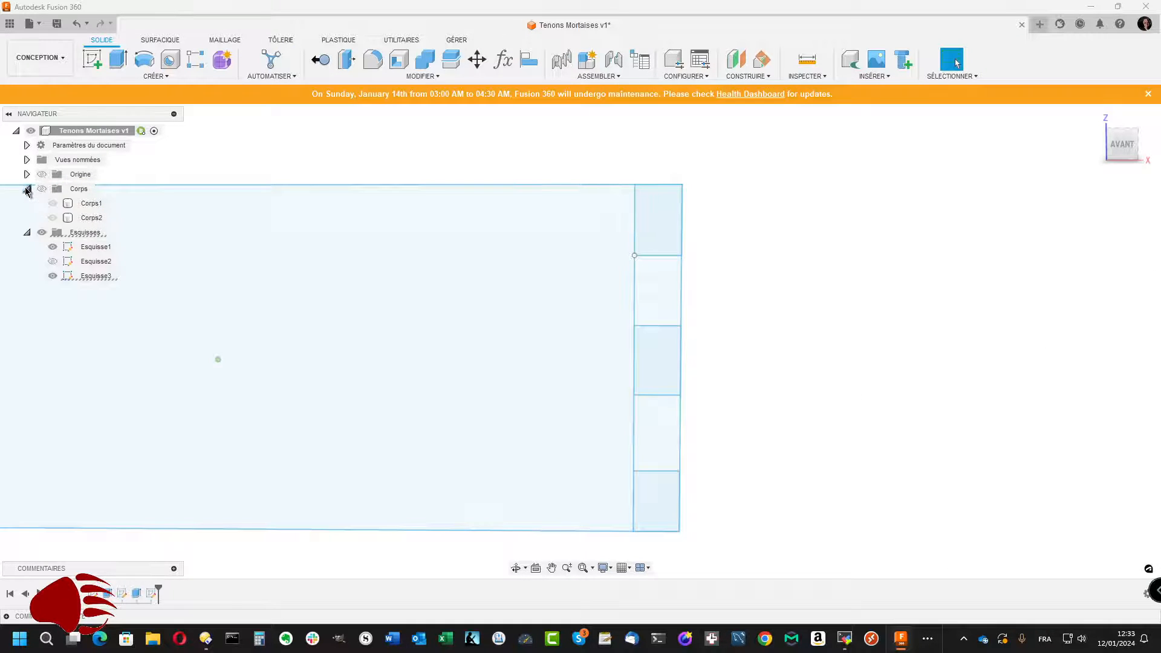
left_click(53, 204)
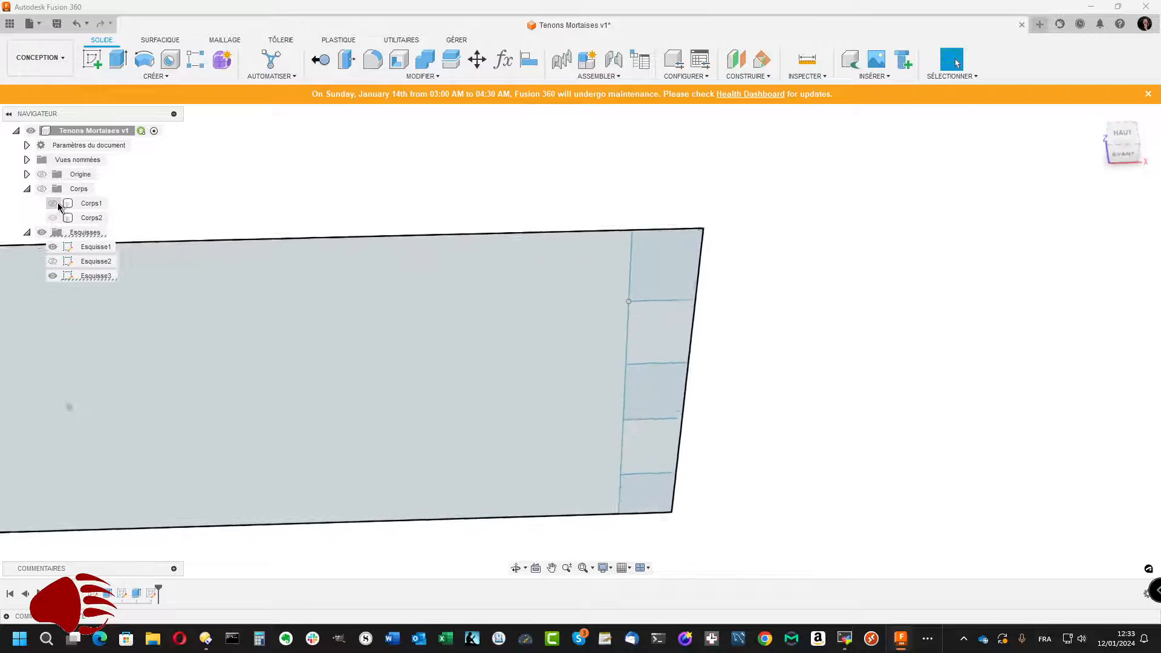
left_click(42, 190)
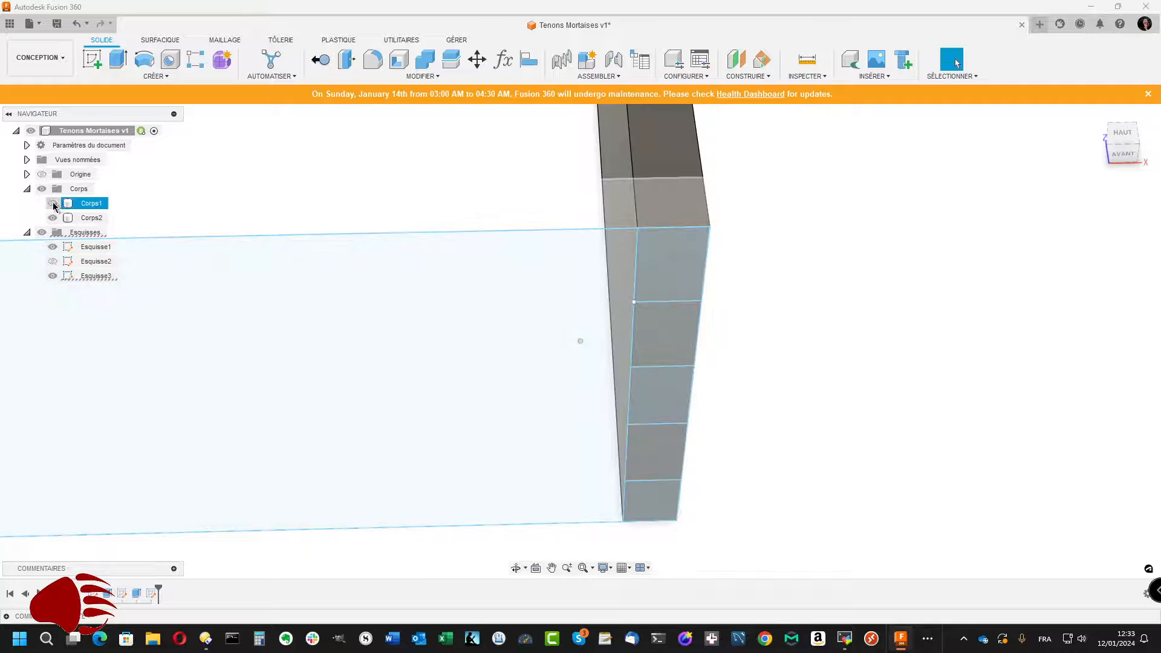
left_click(52, 204)
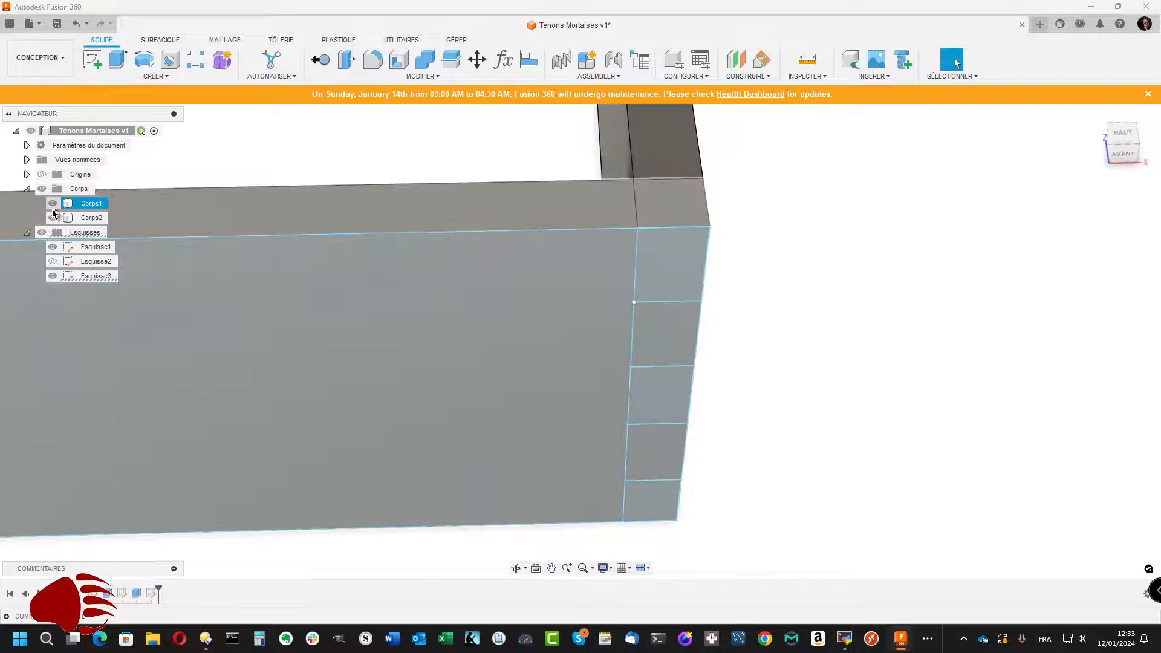
left_click(53, 218)
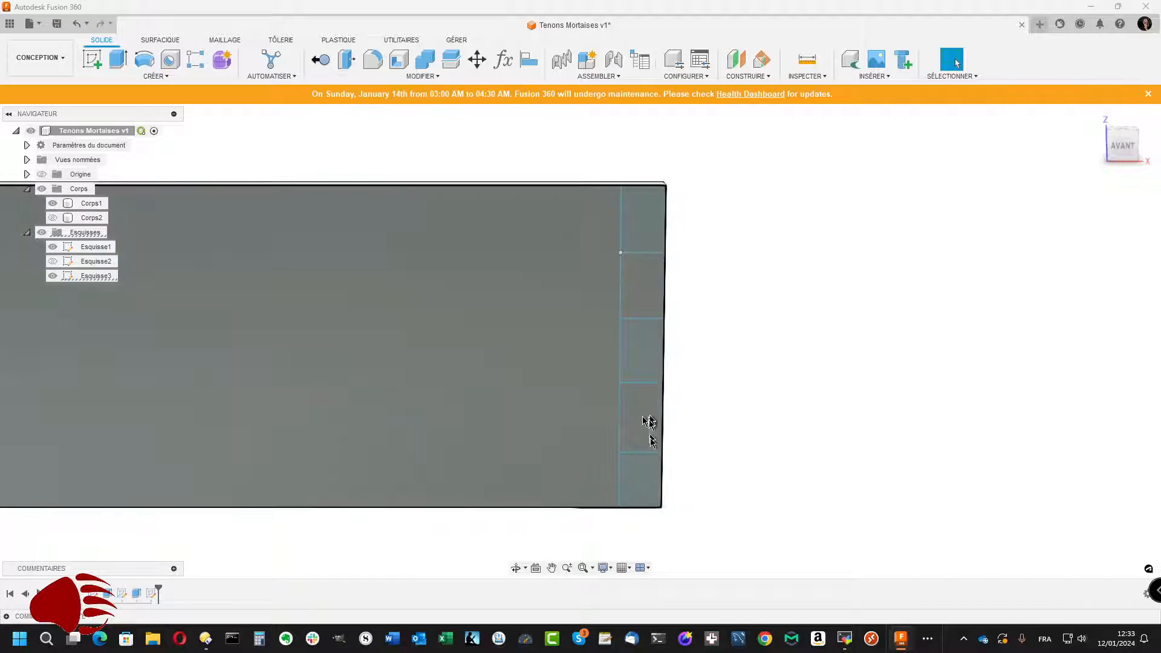
Cut the first, third and fifth strip sections out of the first board by extruding their profiles up to the board's opposite face
left_click(652, 469)
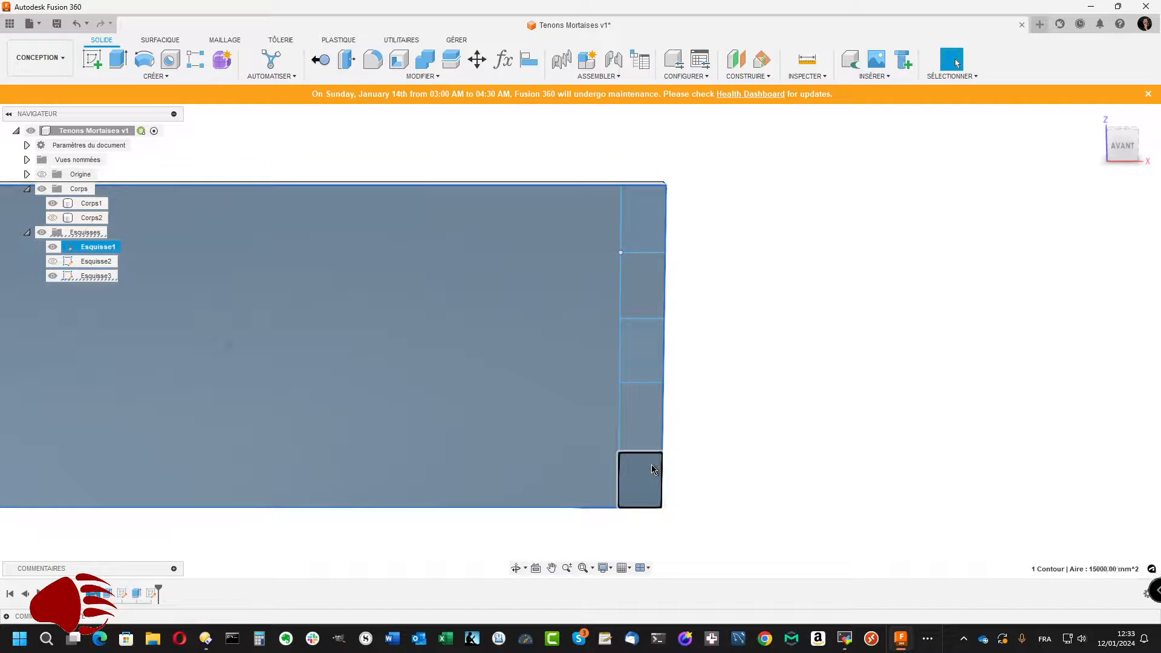
left_click(652, 468)
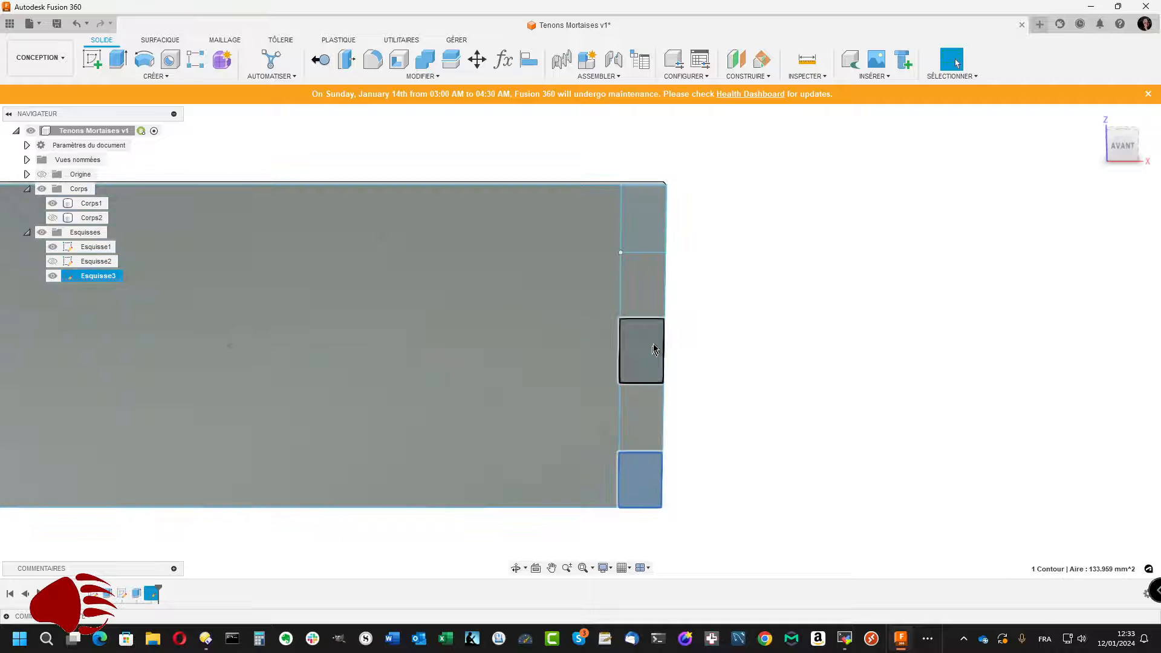
left_click(654, 350, "ctrl")
left_click(648, 220, "ctrl")
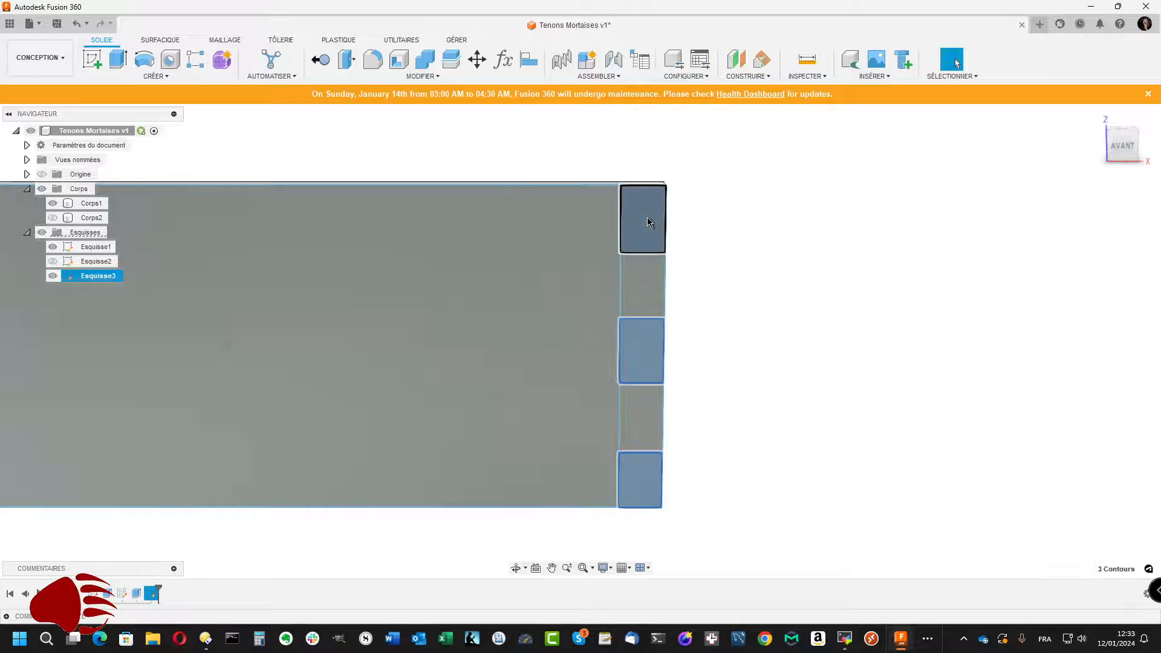
right_click(647, 222)
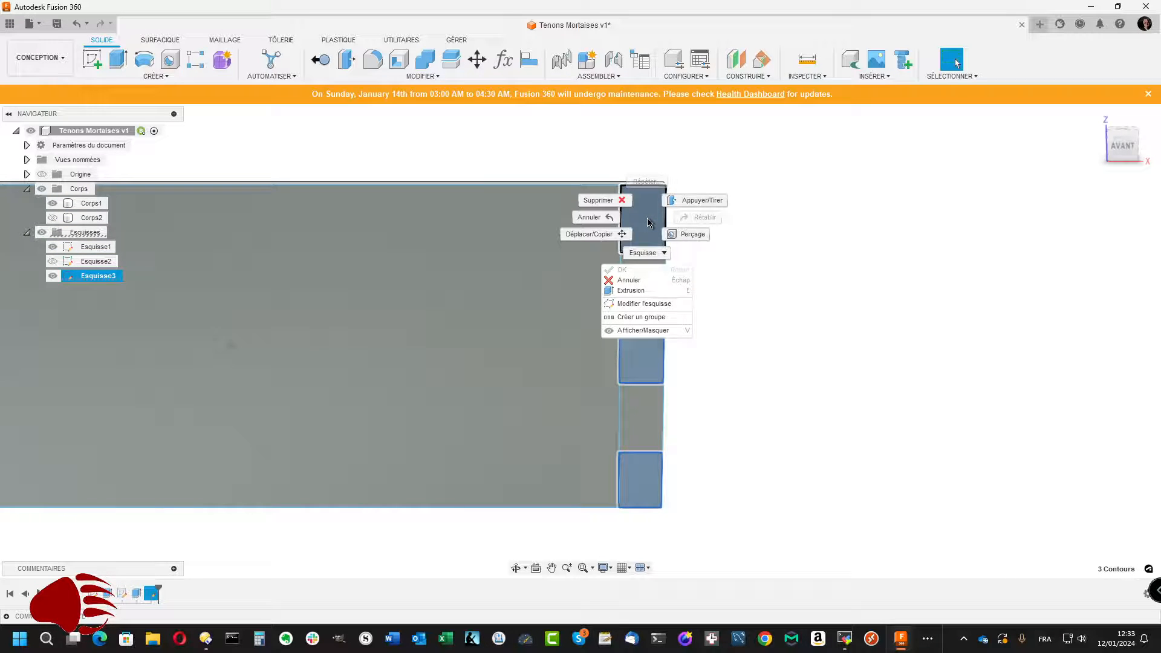
left_click(628, 291)
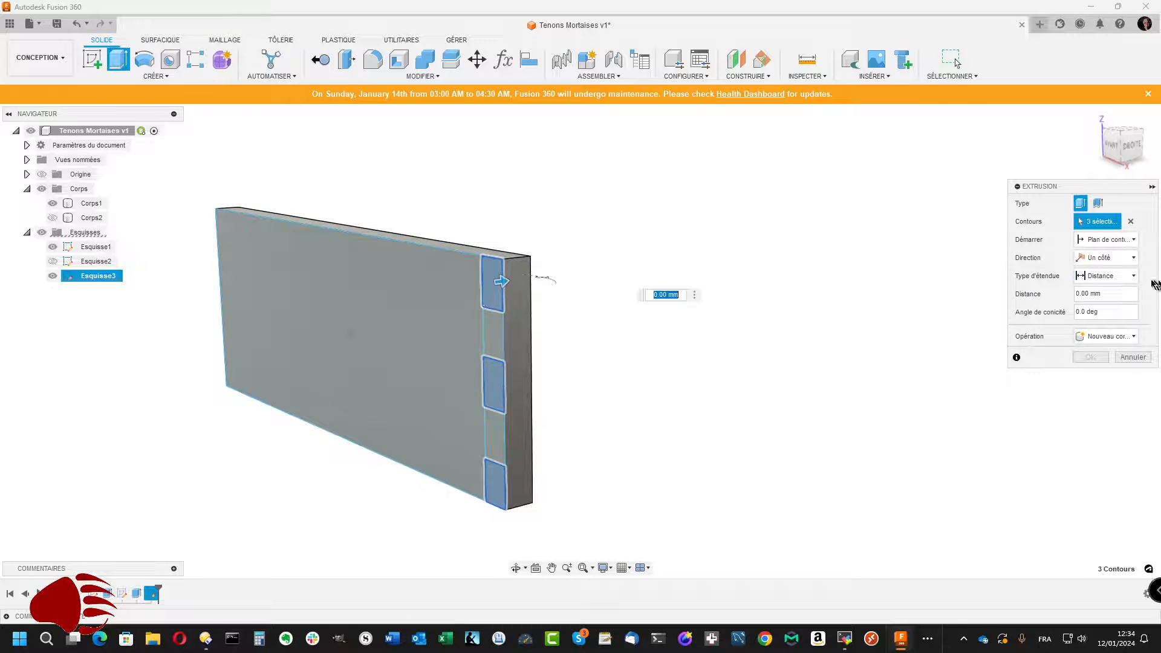
left_click(1119, 275)
left_click(1114, 303)
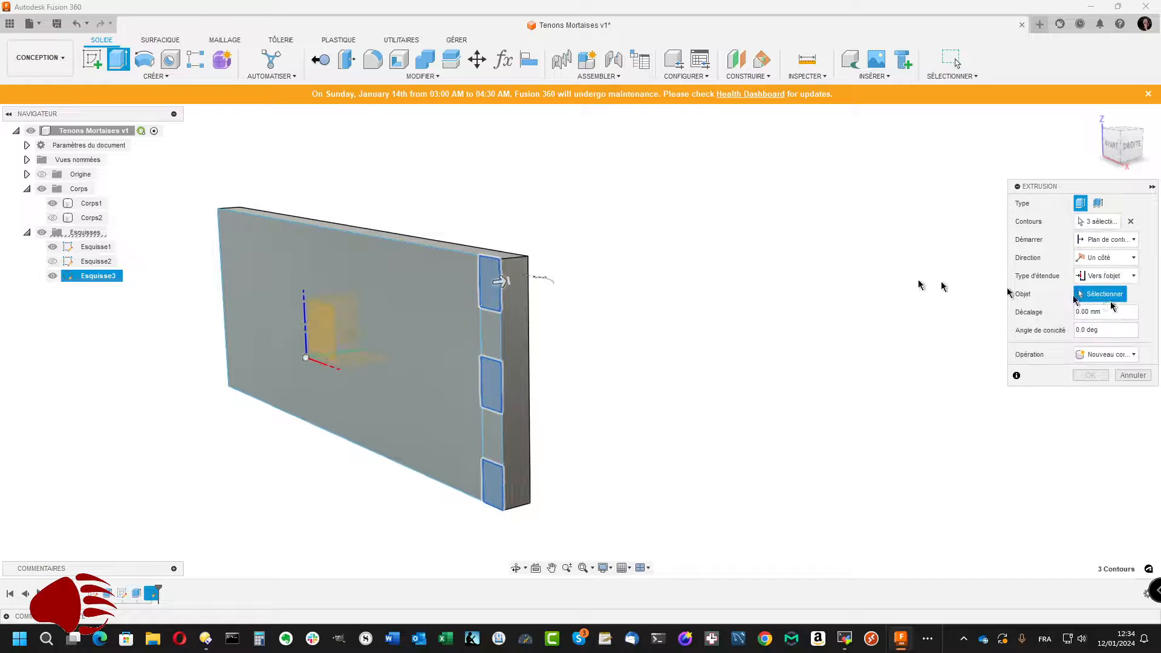
middle_click_drag(920, 284, 321, 332, "shift")
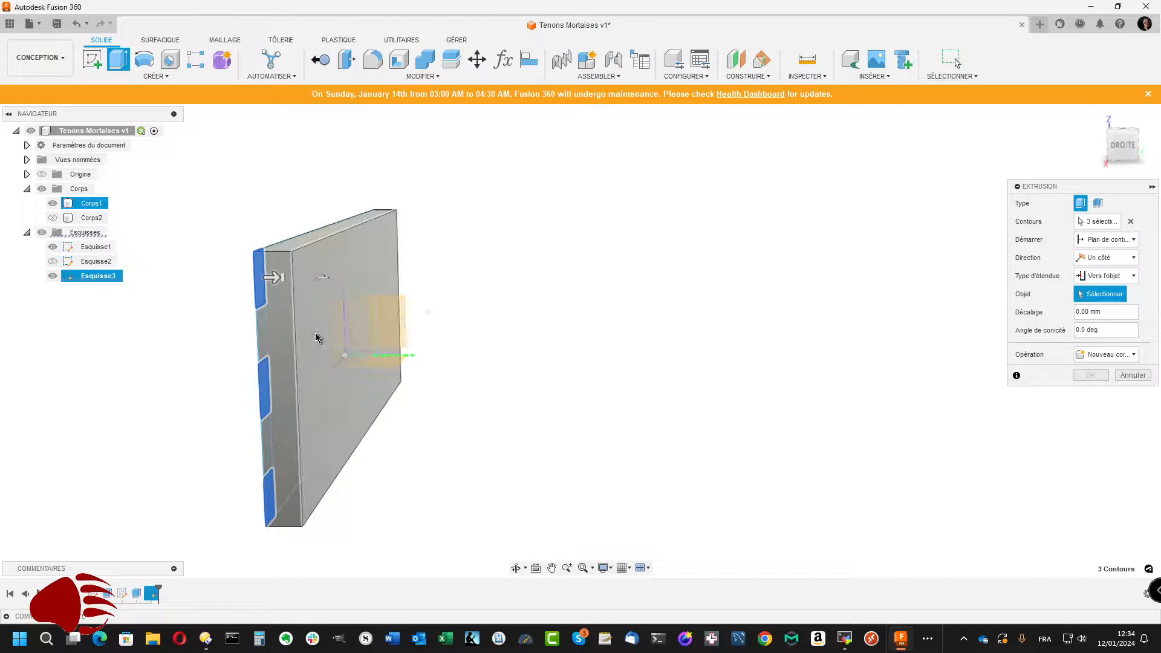
left_click(316, 337)
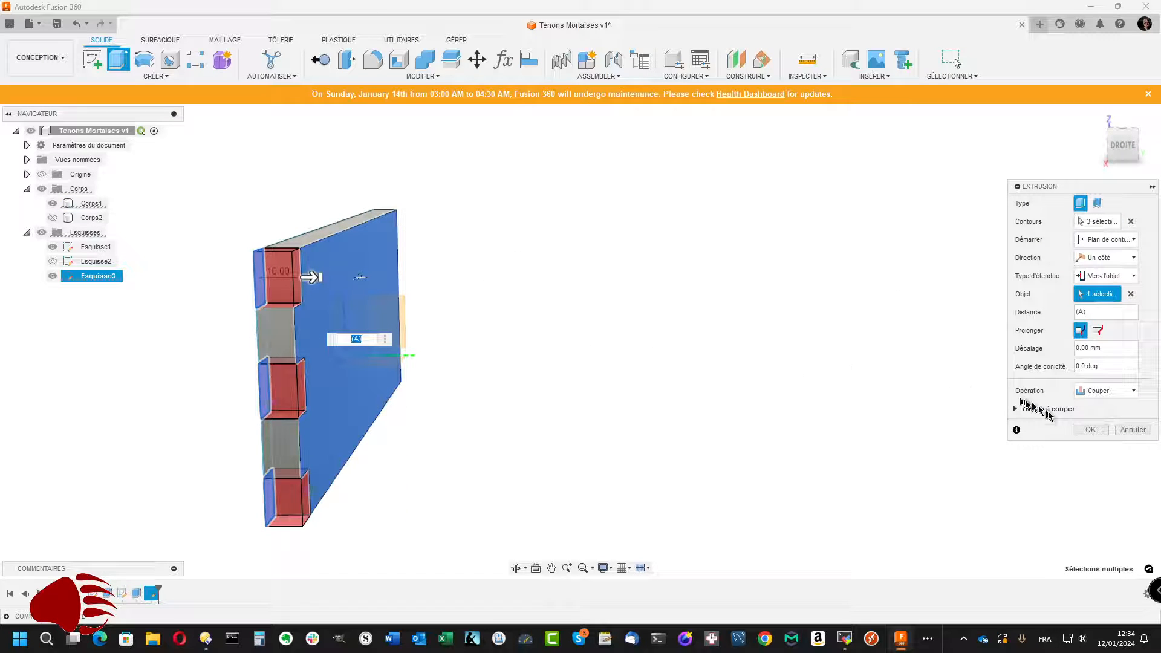
left_click(1091, 429)
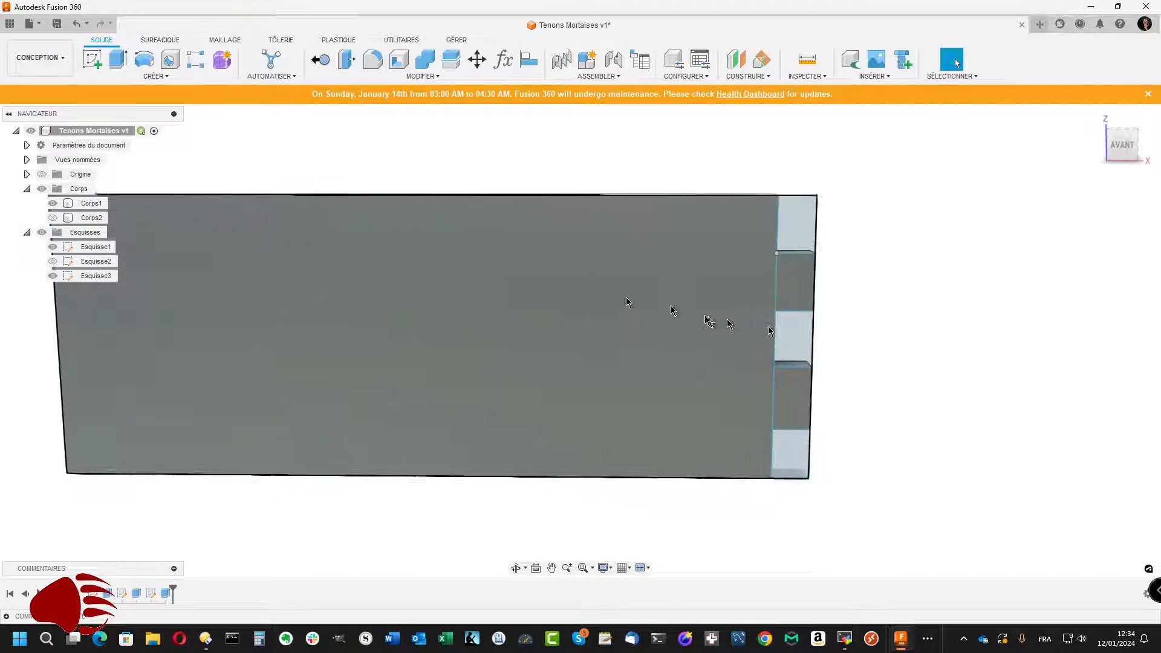
Show the second board (Corps2) and hide all sketches
left_click(53, 218)
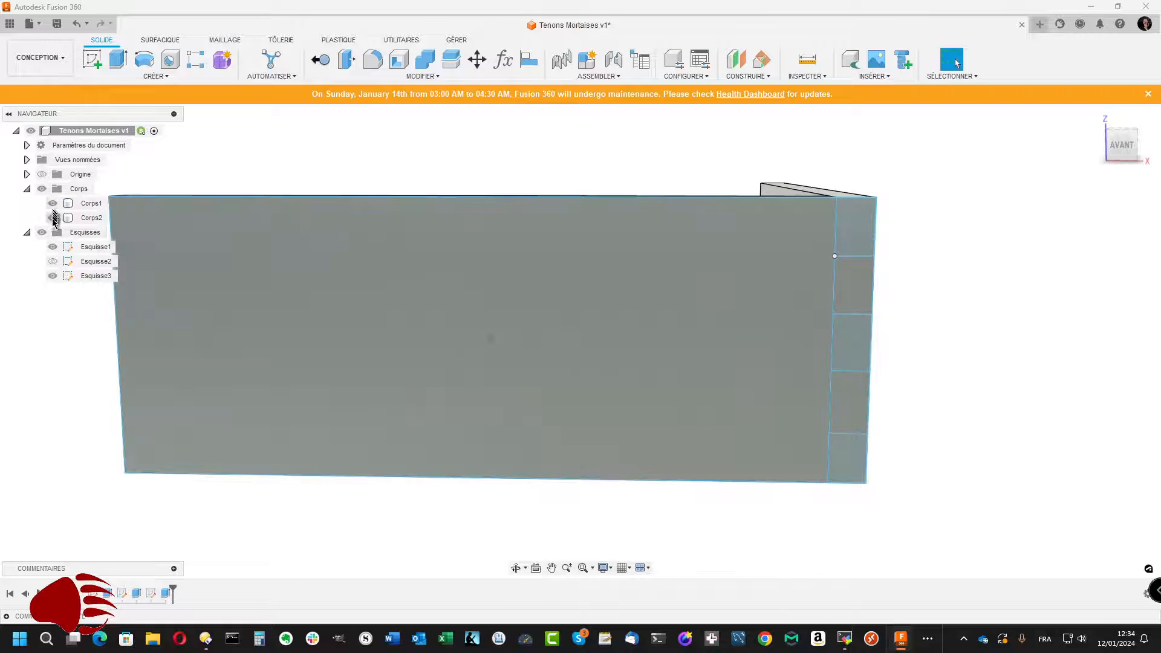
left_click(41, 233)
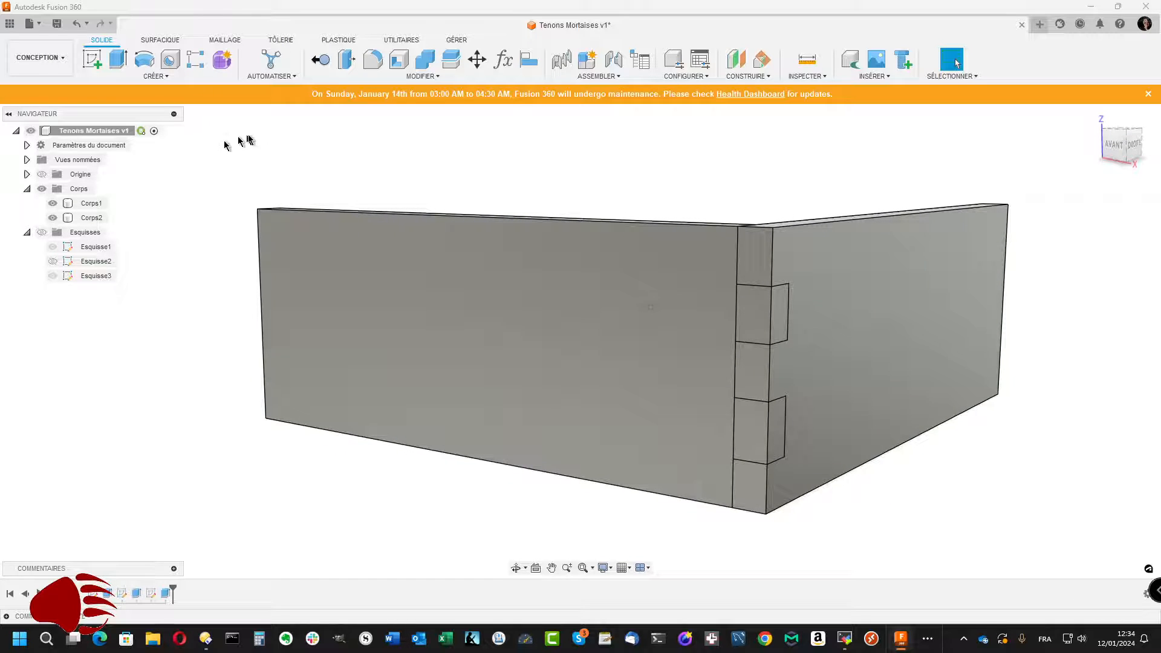
Combine the boards by cutting the second board (Corps2) with the first board (Corps1) as tool body, keeping the tool
left_click(426, 60)
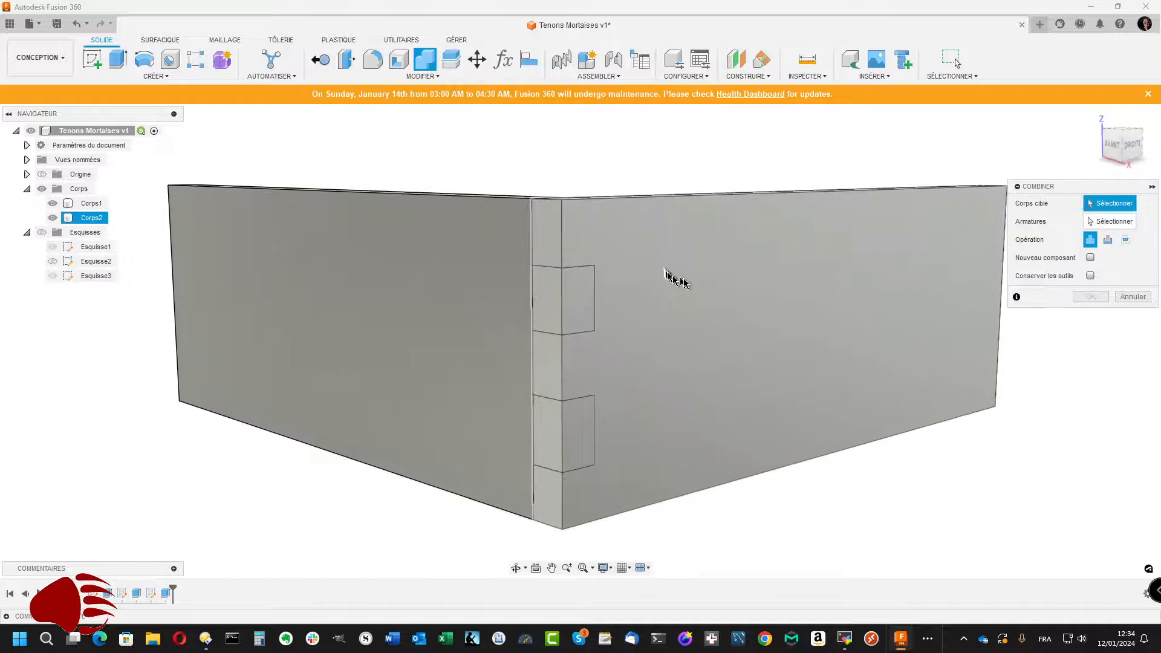
left_click(708, 291)
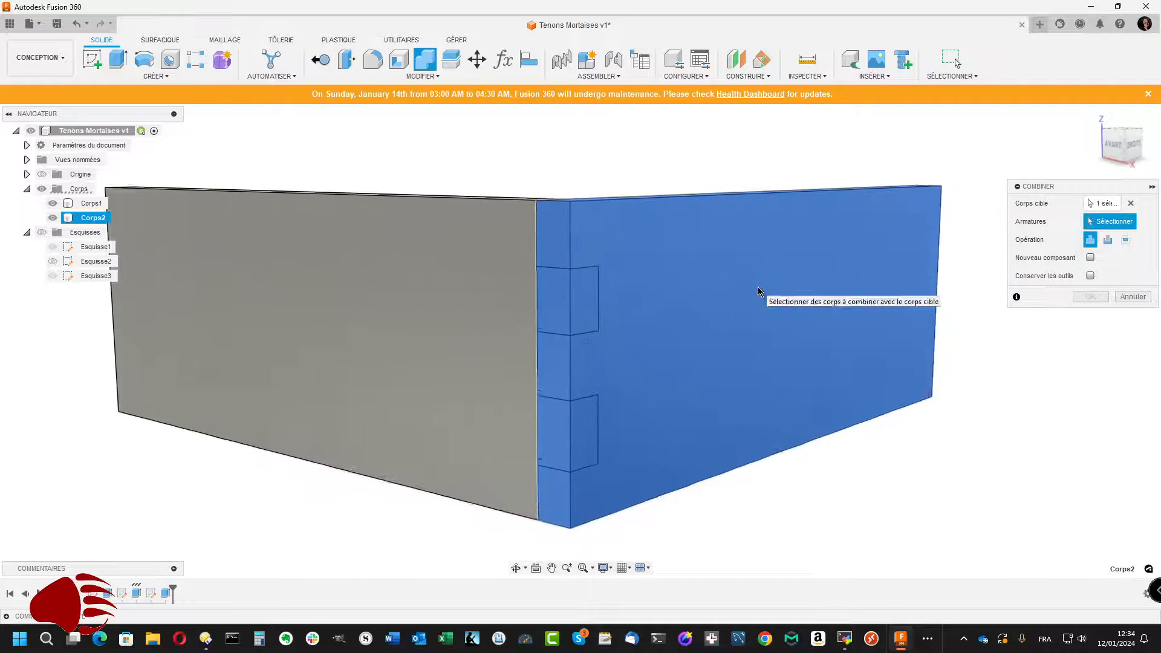
left_click(472, 282)
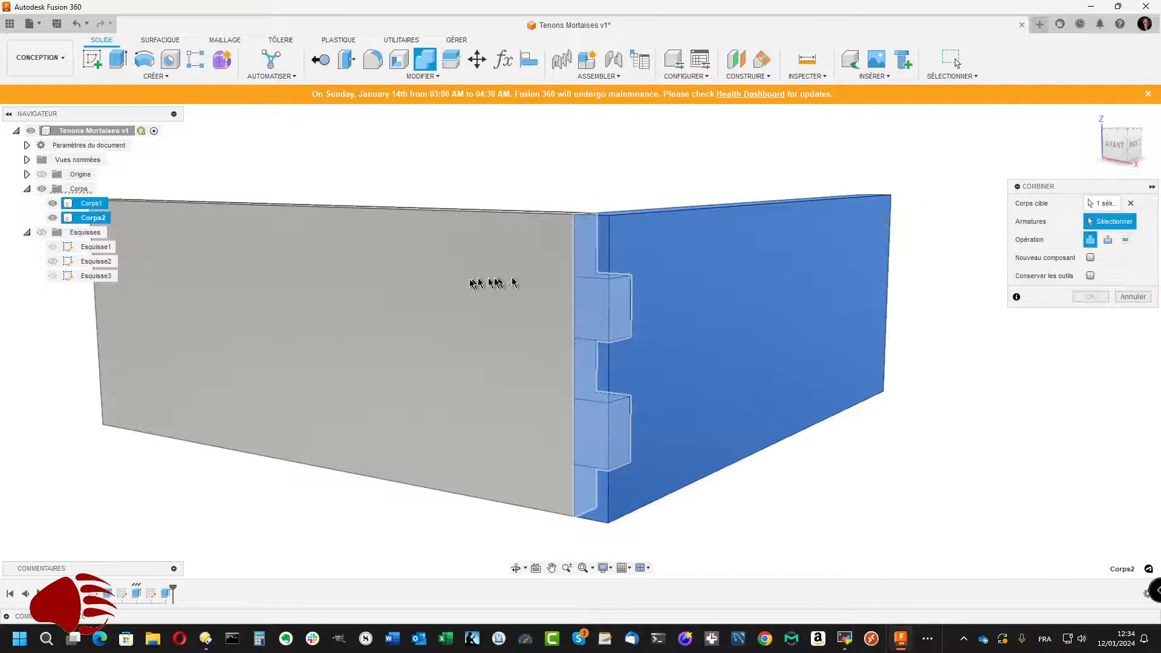
left_click(468, 285)
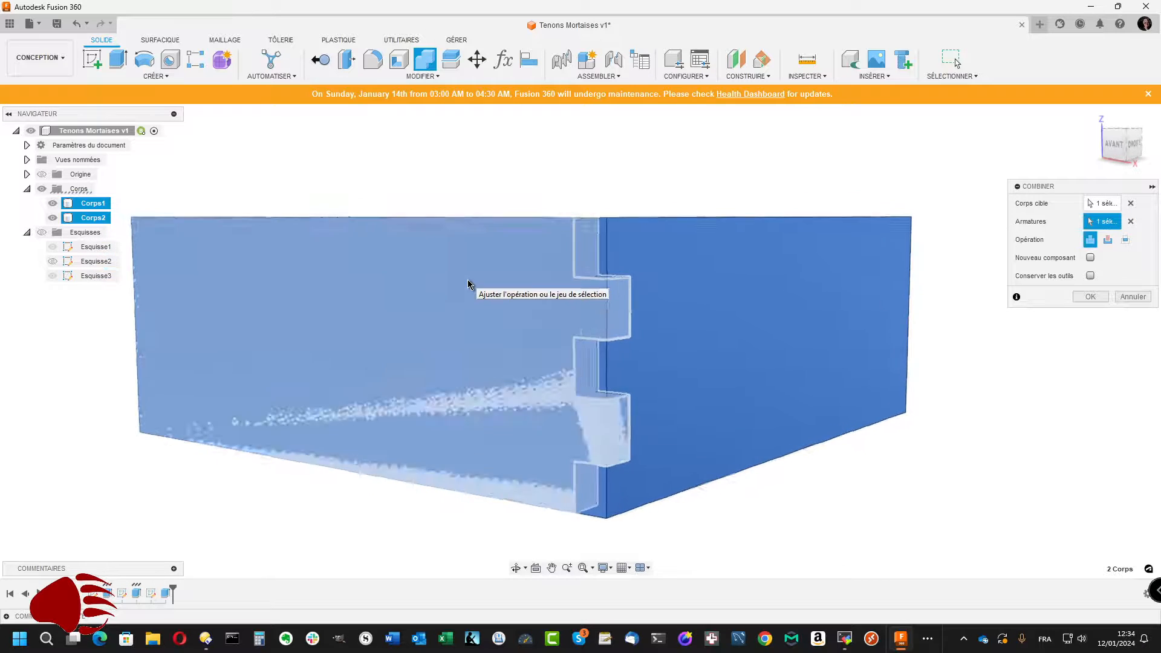
left_click(1108, 241)
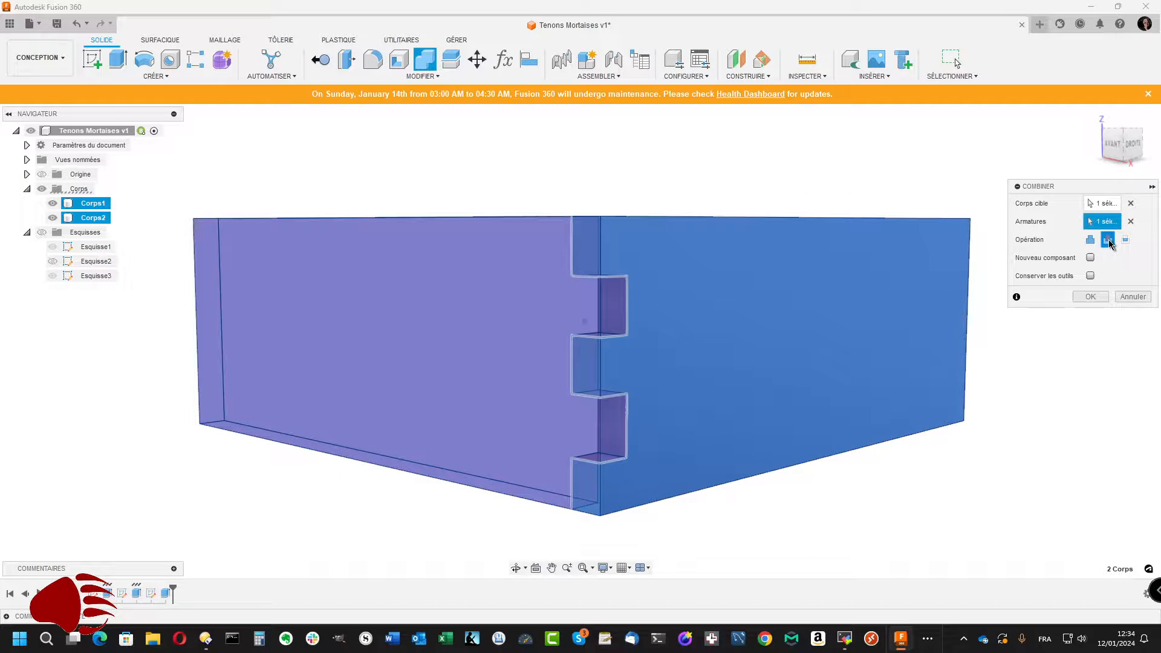
left_click(1090, 276)
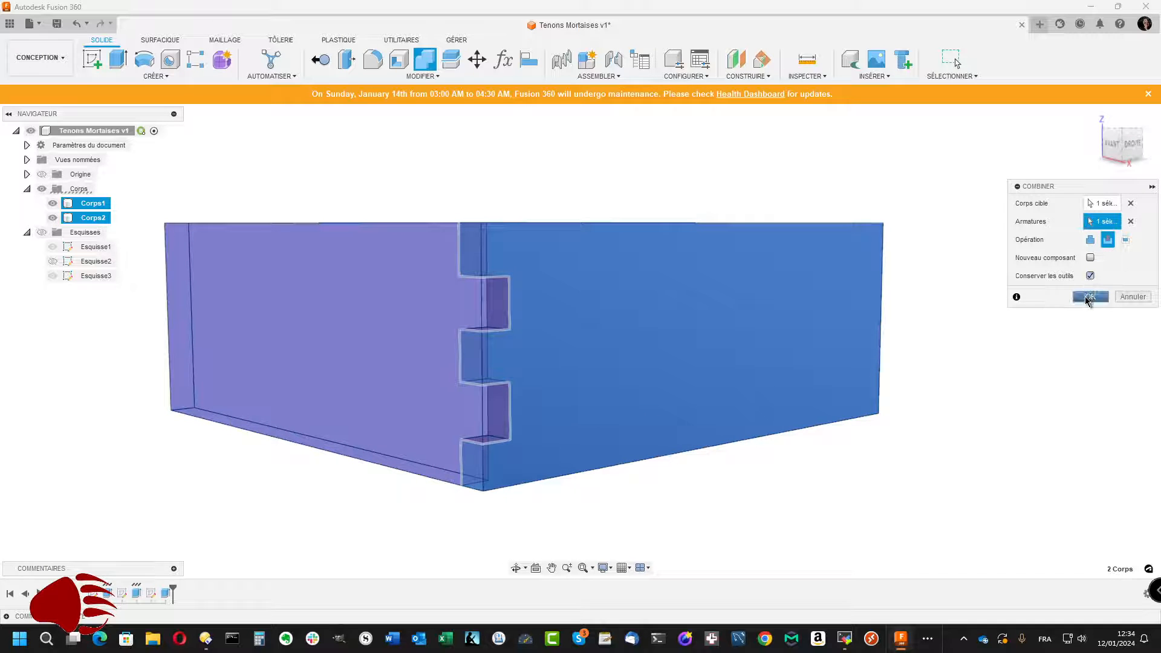
left_click(1089, 297)
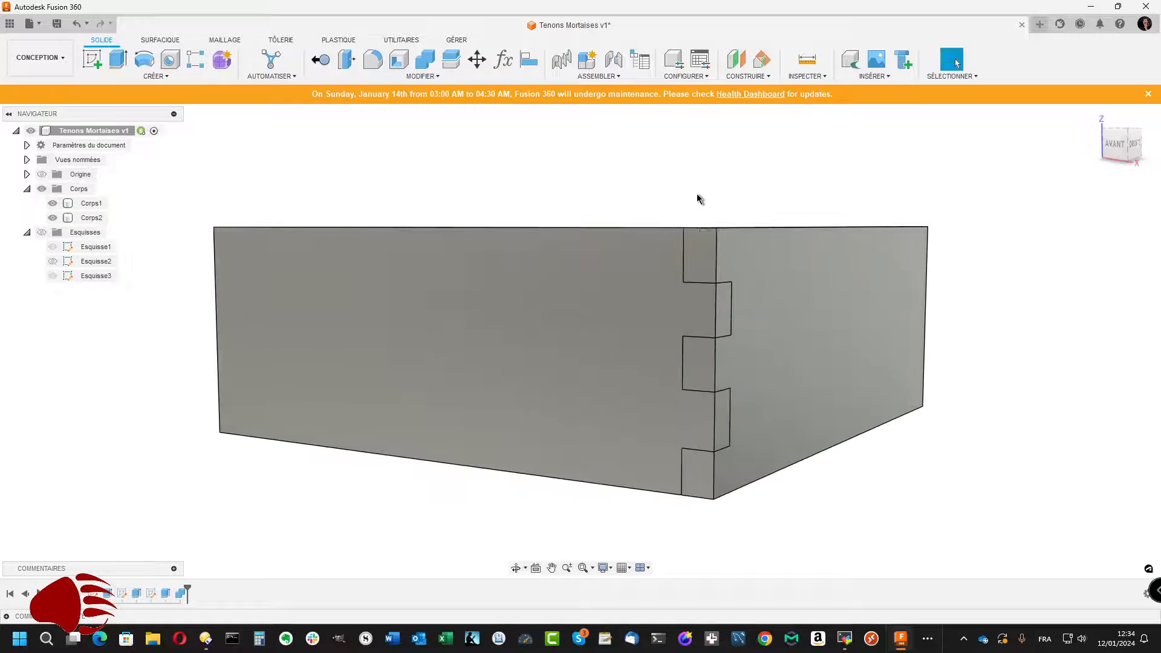
Isolate each board in turn to inspect its tenons and mortises, and show both boards again
left_click(53, 218)
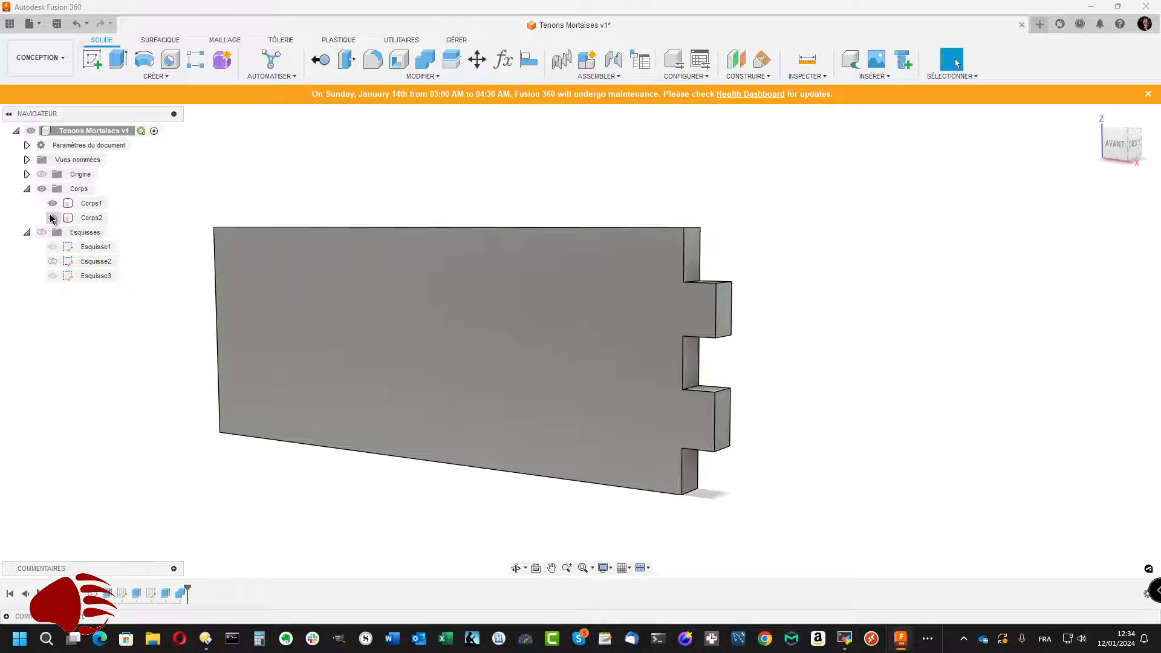
left_click(53, 204)
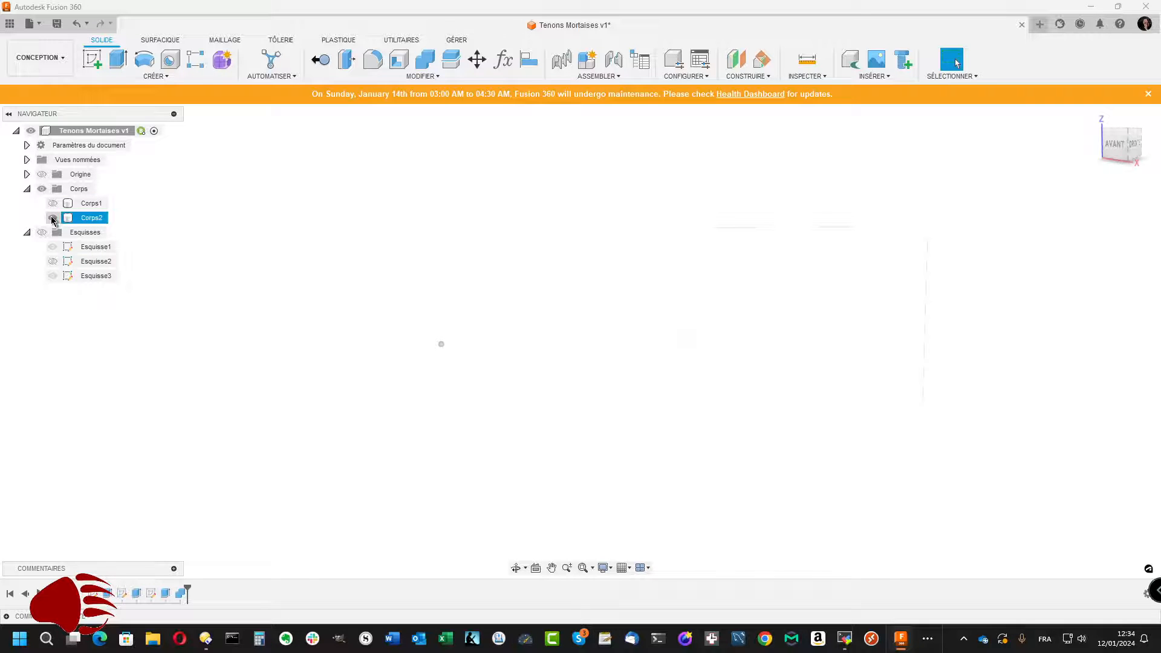
left_click(52, 217)
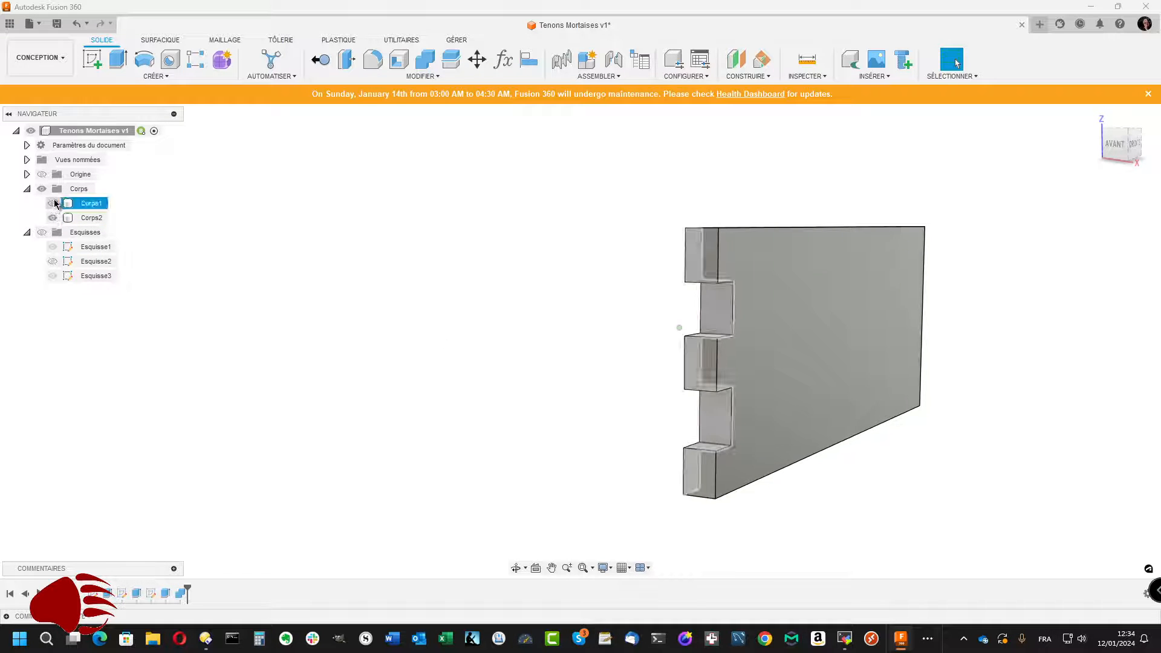
left_click(53, 203)
left_click(52, 217)
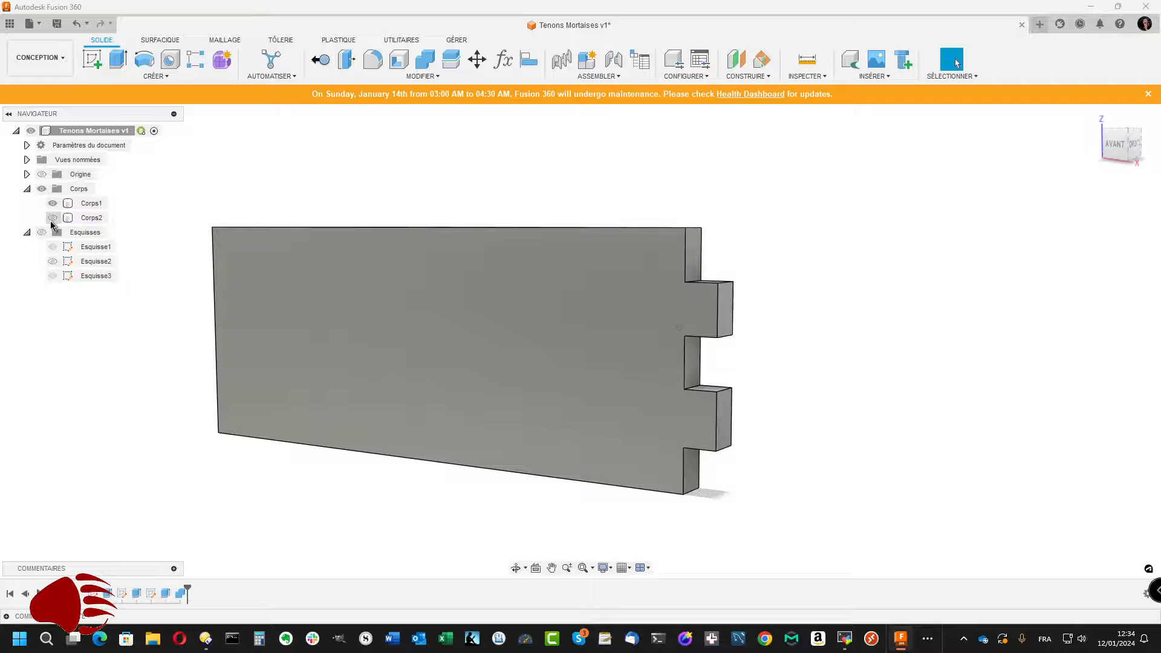
left_click(52, 208)
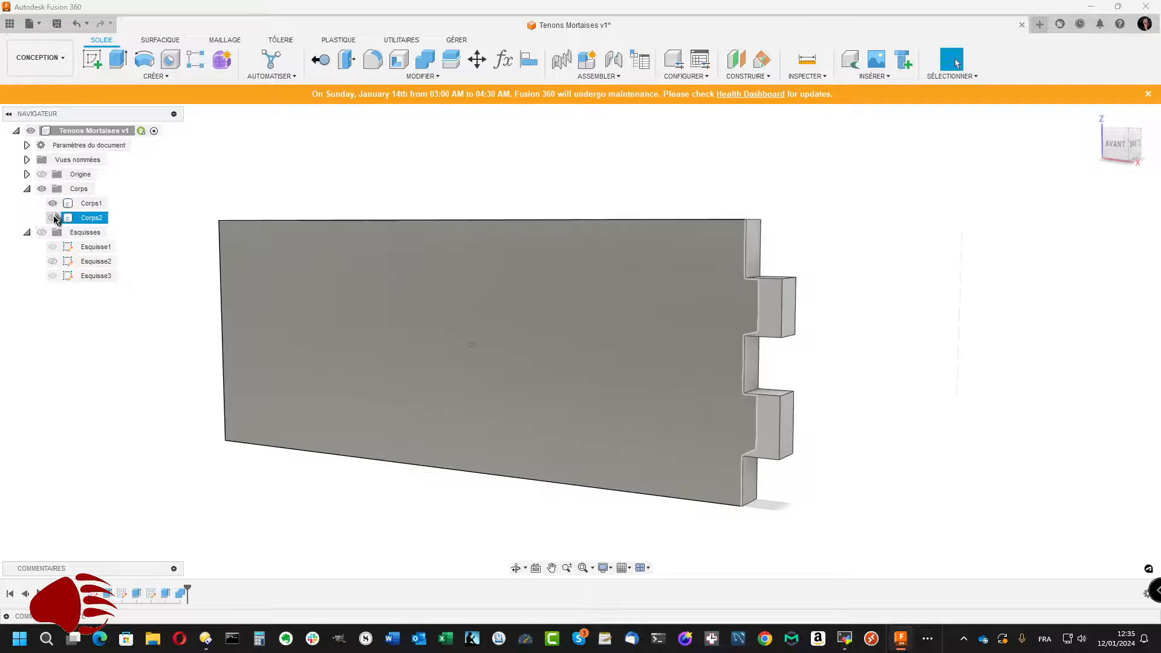
left_click(54, 217)
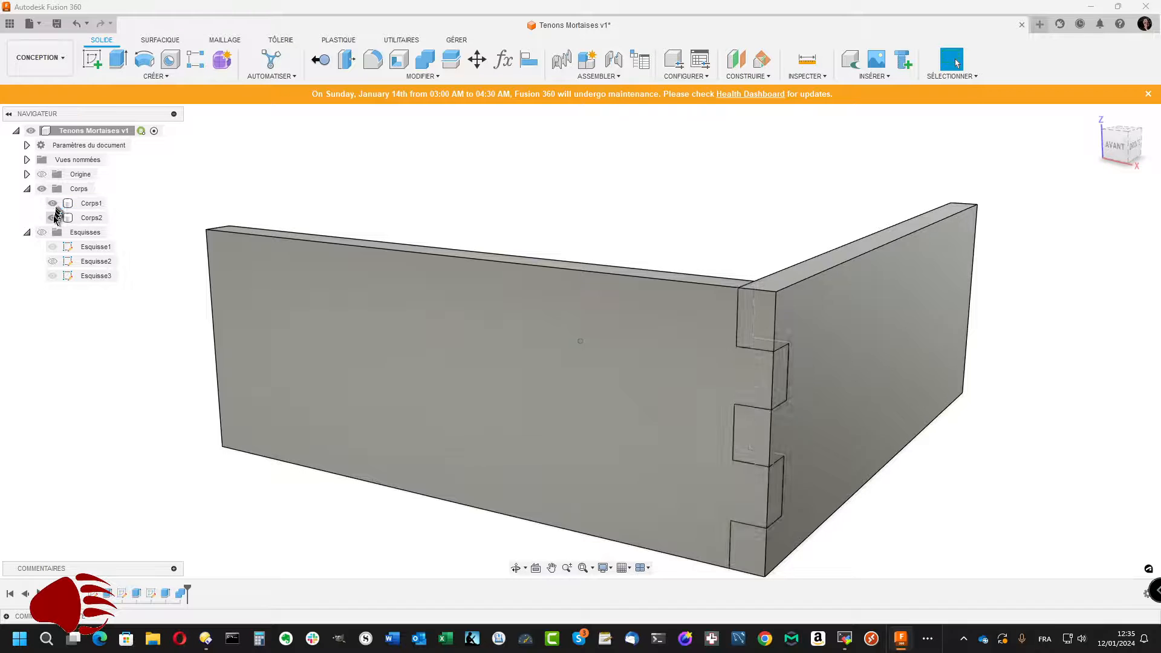
Hide the second board, offset the upper and lower faces of both tenons on the first board by -0.05 mm, and show the second board again
left_click(53, 217)
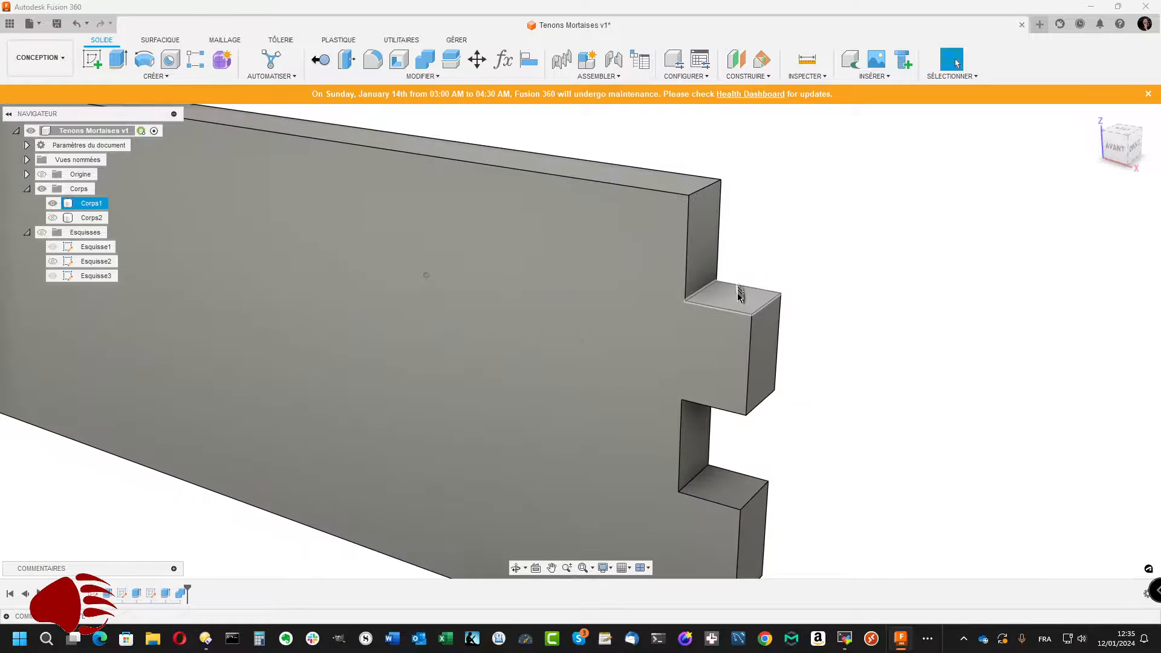
left_click(740, 304)
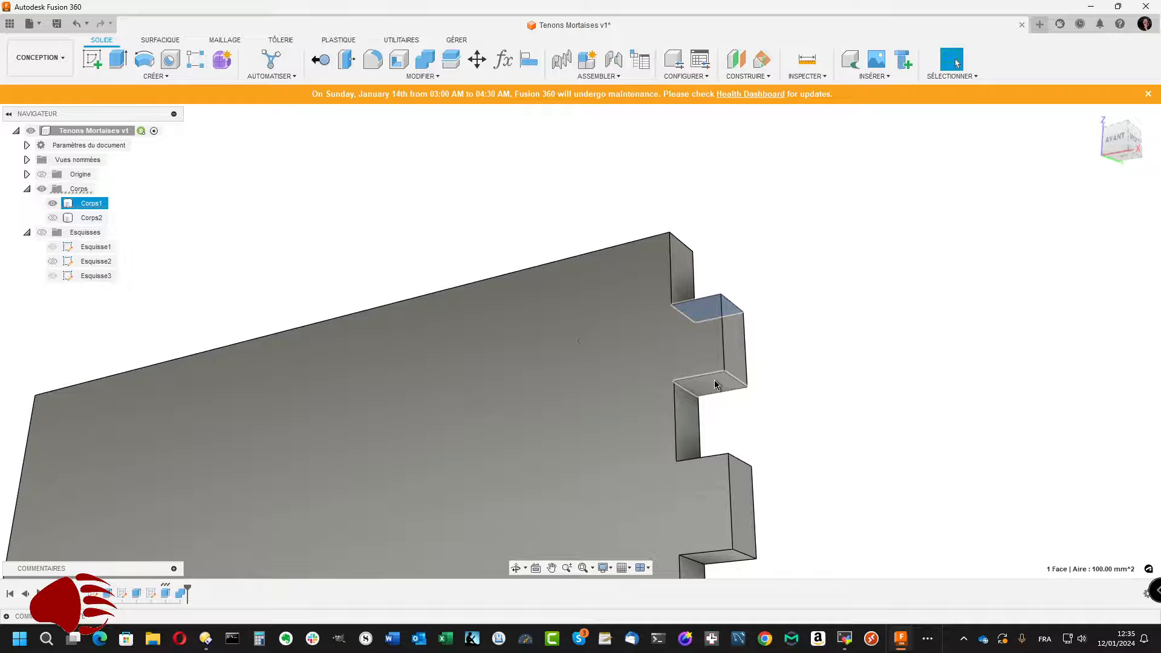
left_click(716, 384, "ctrl")
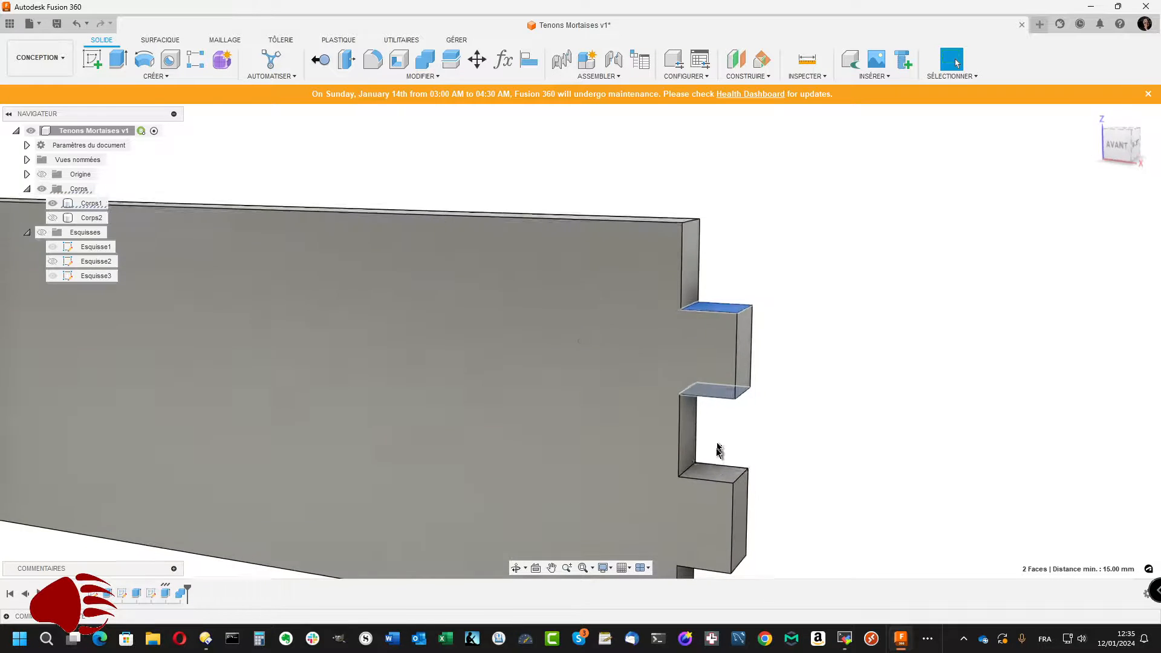
left_click(715, 473, "ctrl")
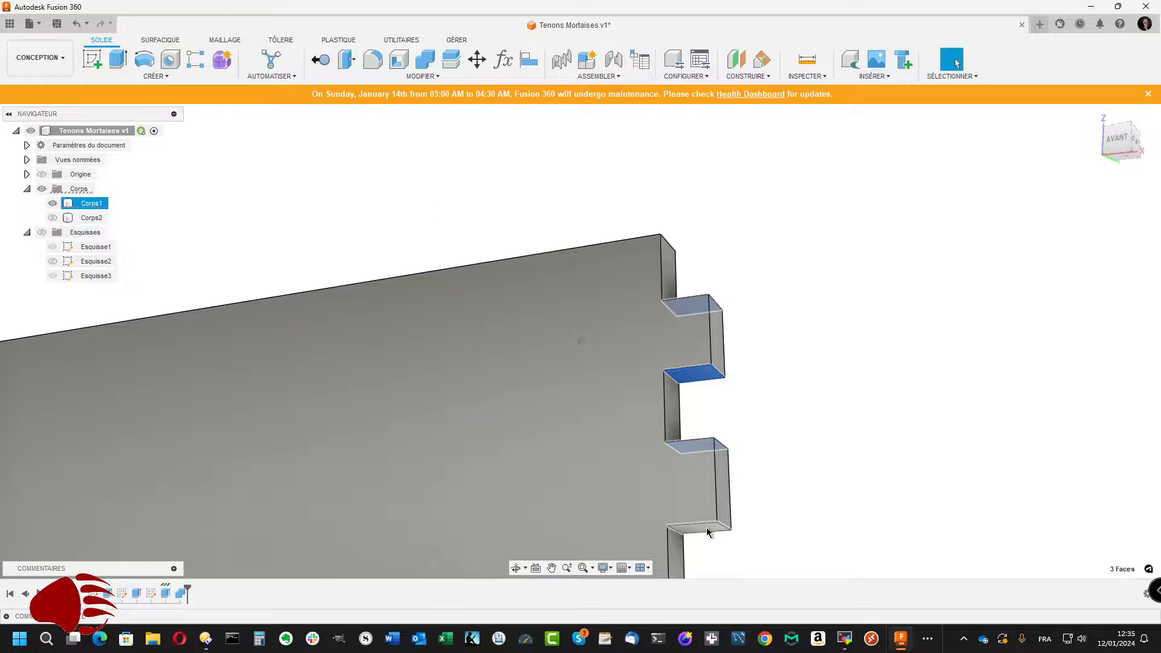
right_click(709, 532)
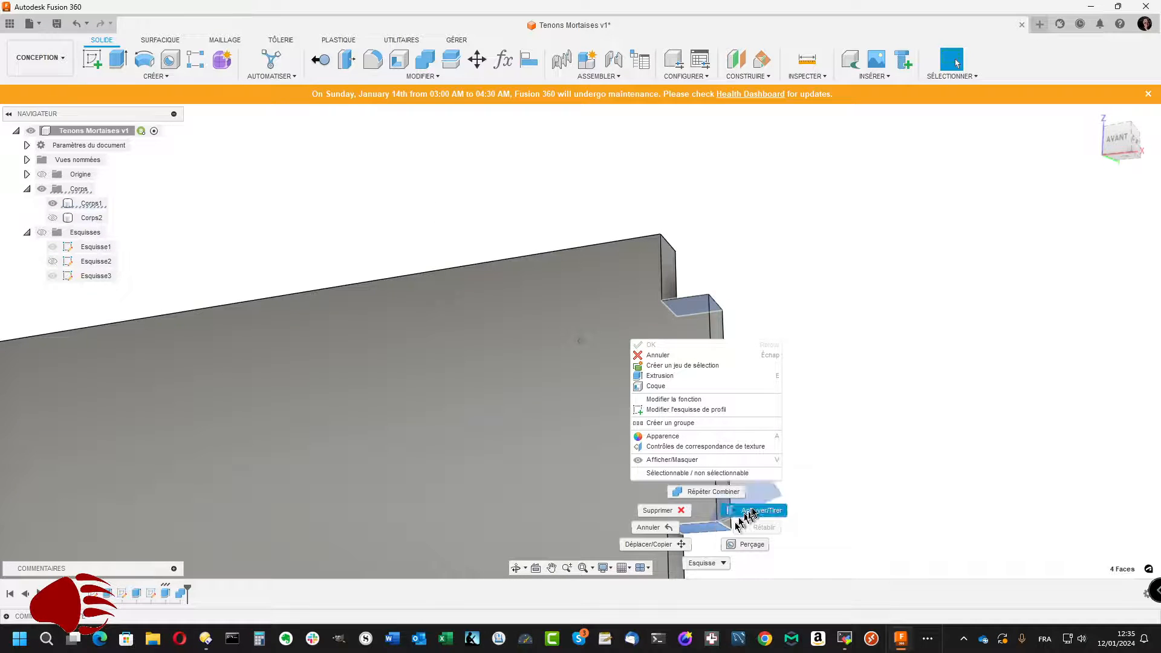
left_click(754, 511)
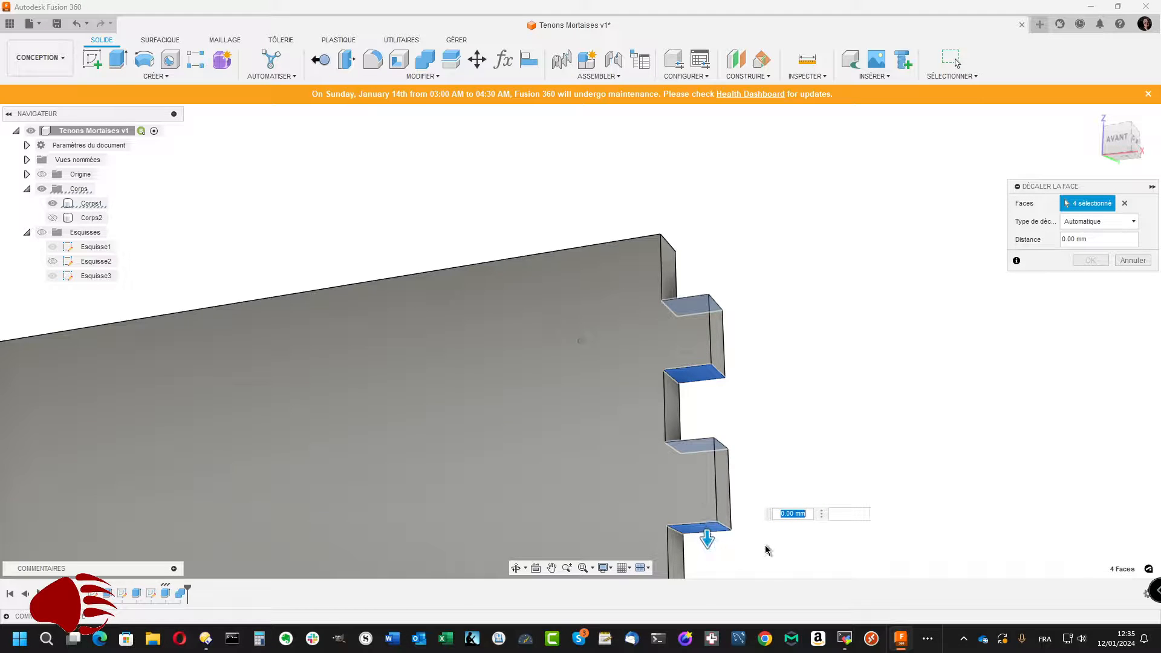
type("-0.")
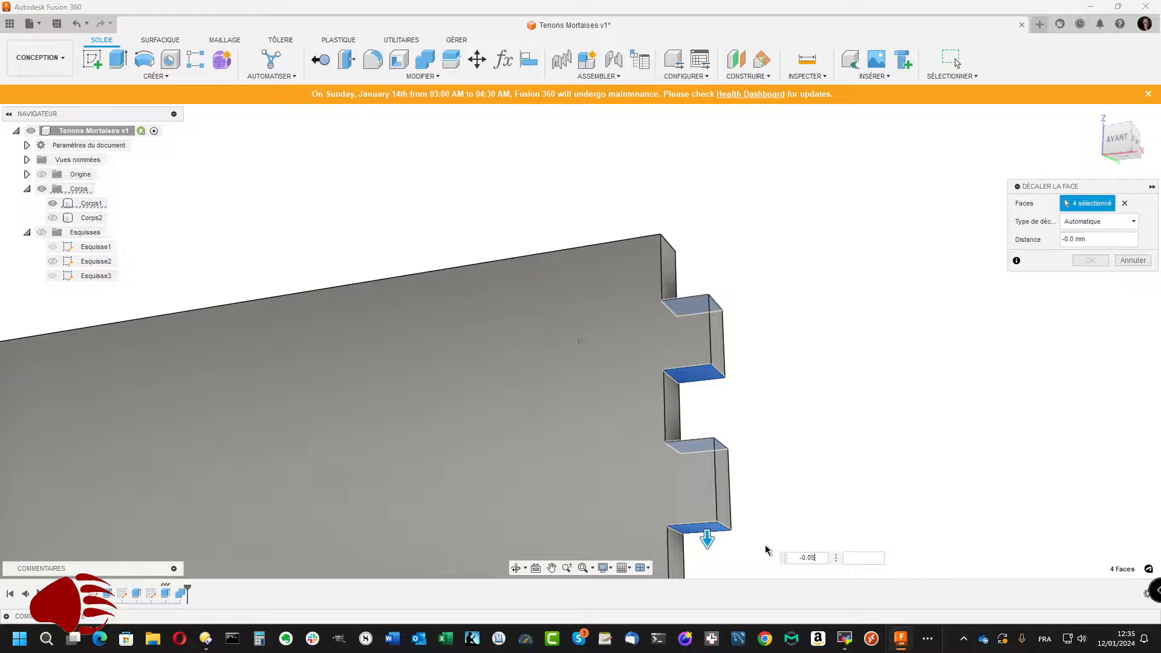
type("05")
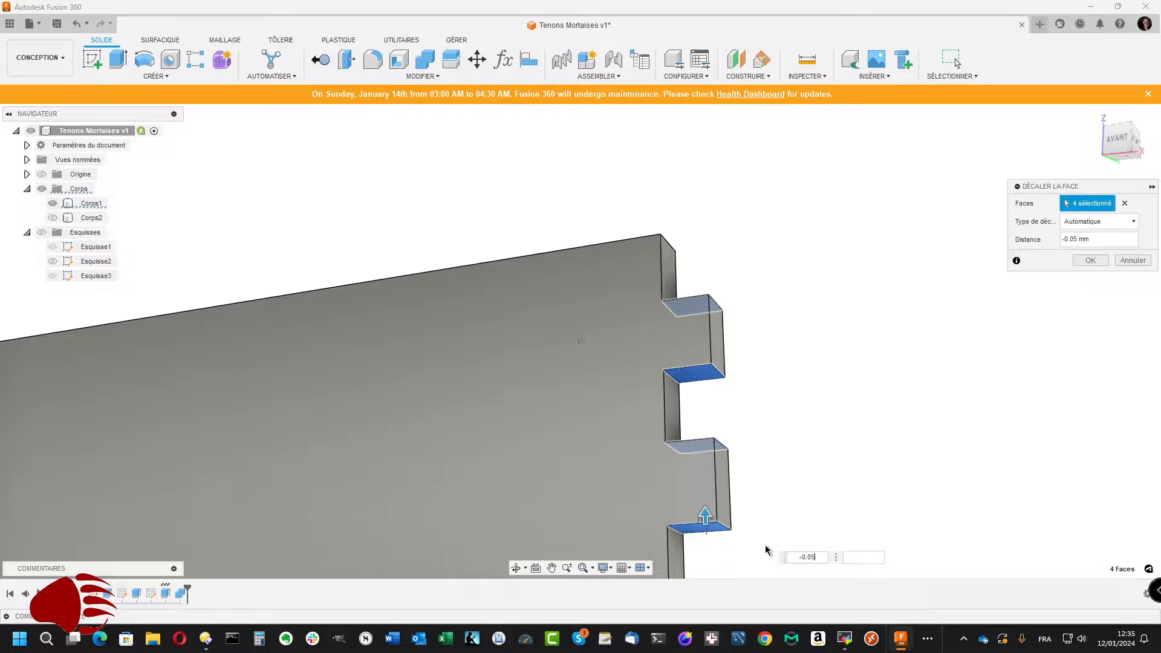
key("Return")
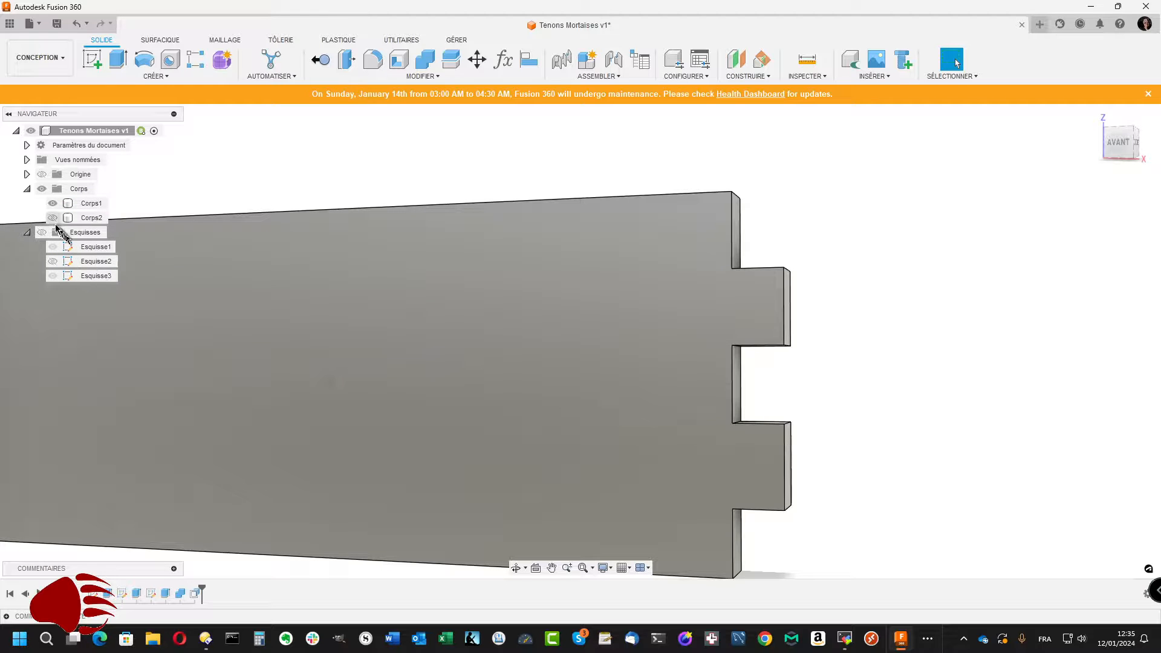
left_click(53, 218)
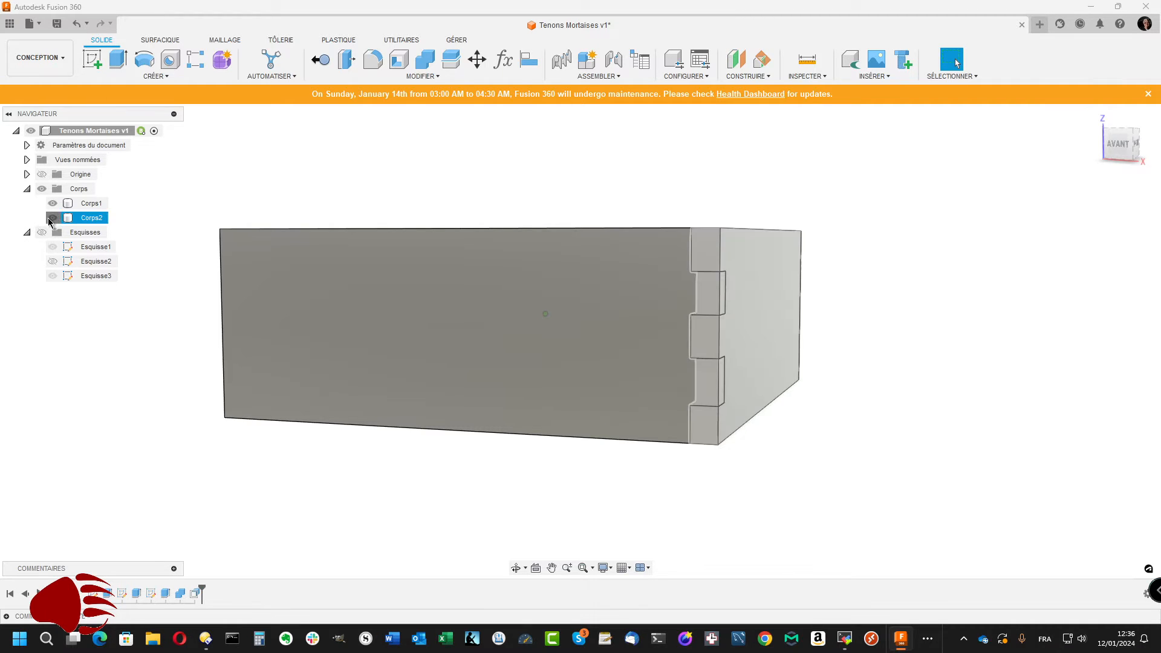
Hide the second board (Corps2) and start a new sketch on the first board's front face
left_click(52, 218)
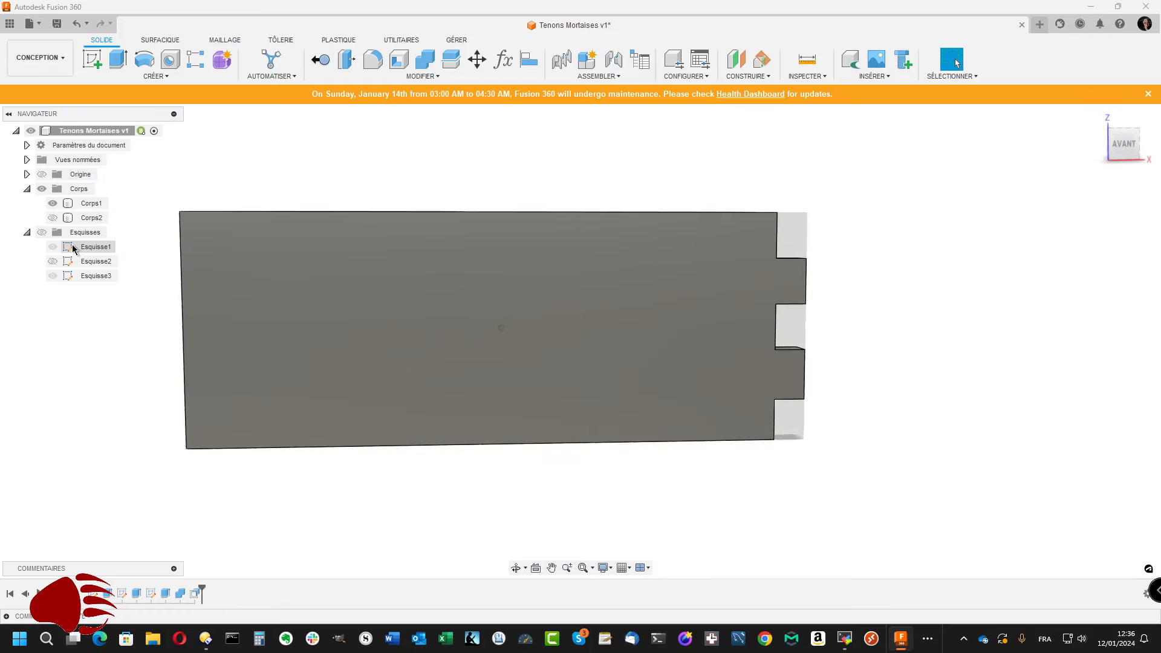
left_click(92, 59)
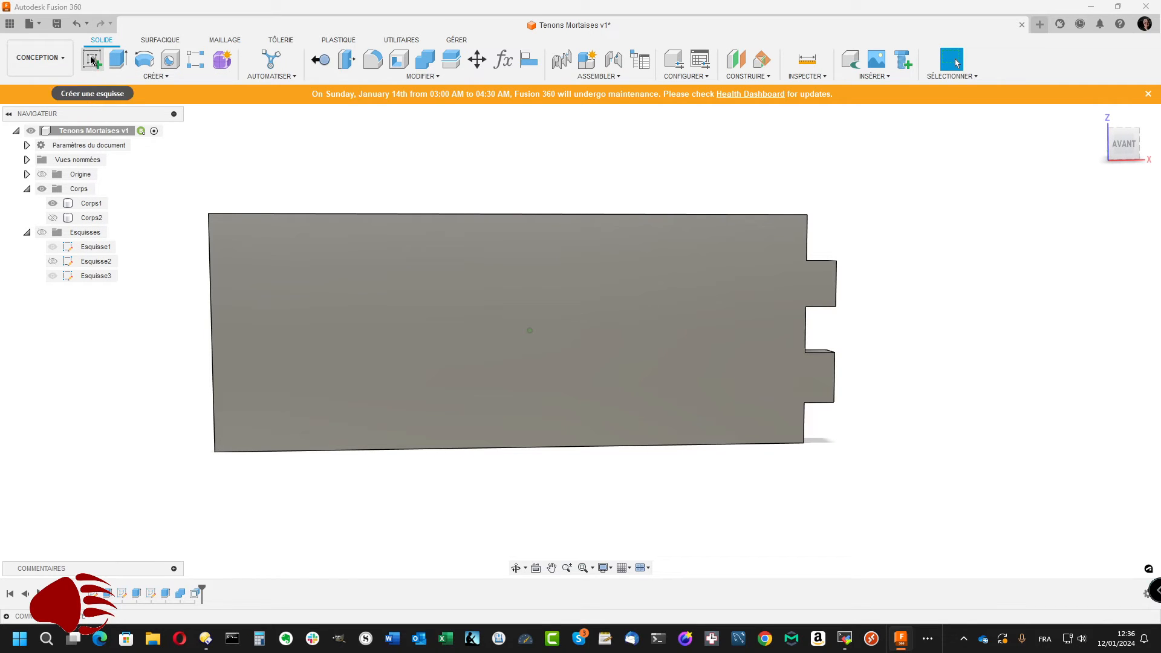
left_click(257, 287)
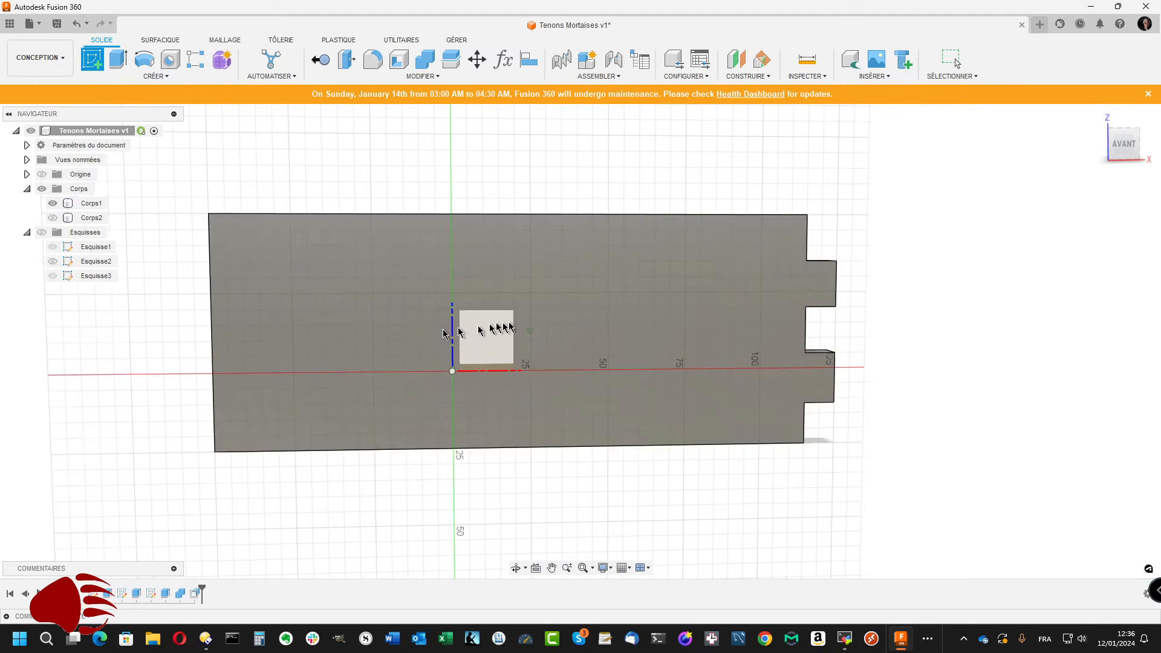